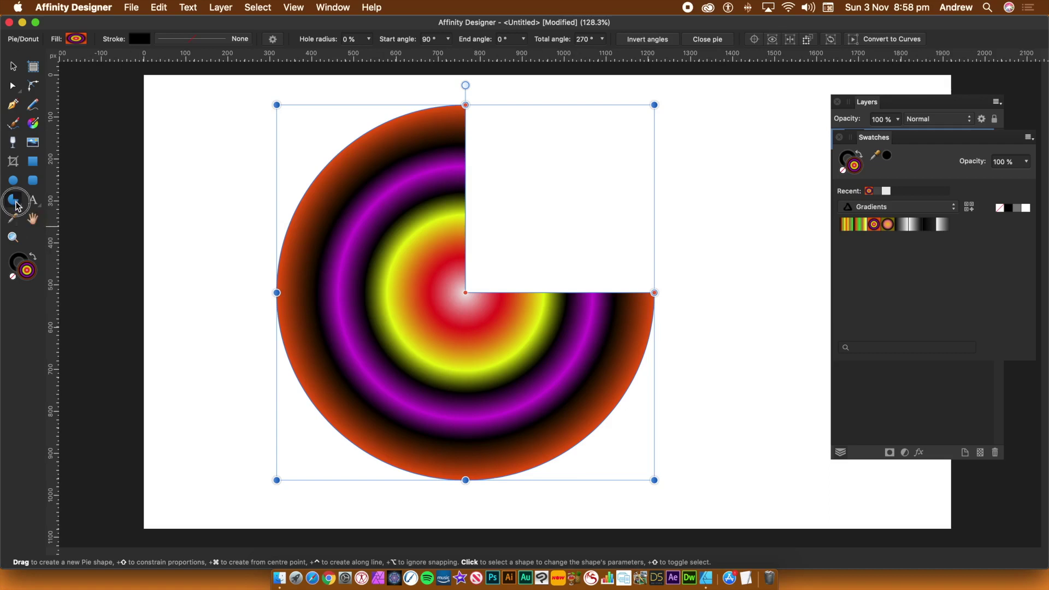
- Swap the old pie for a new concentric-ring pie drawn and enlarged to fill the page centre
left_click_drag(16, 205, 102, 346)
key("Delete")
left_click_drag(279, 91, 691, 501)
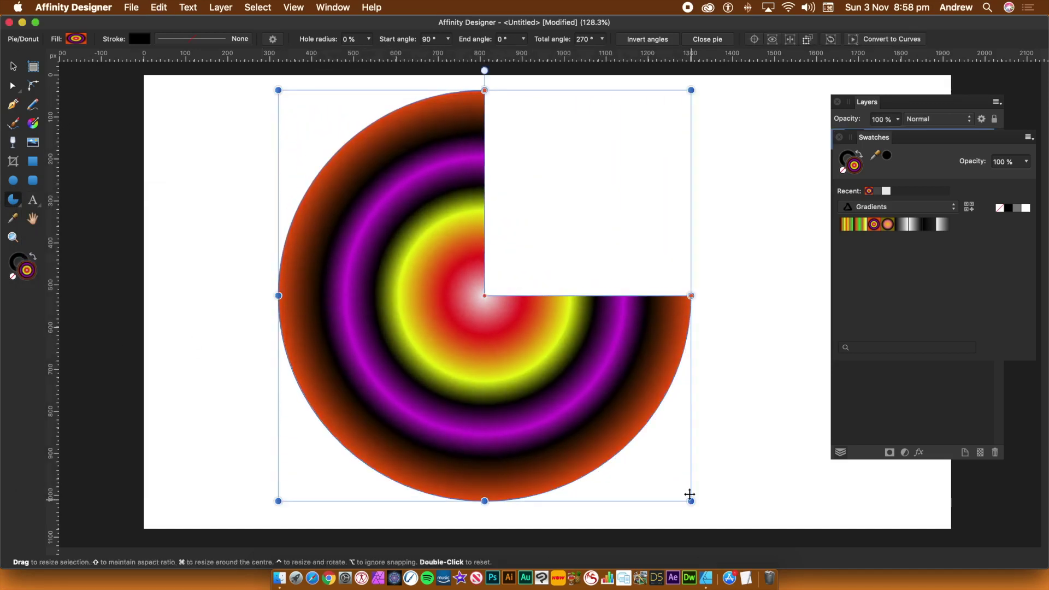
mouse_move(278, 89)
left_mouse_down()
mouse_move(295, 145)
mouse_move(532, 136)
mouse_move(393, 138)
mouse_move(278, 110)
left_mouse_up()
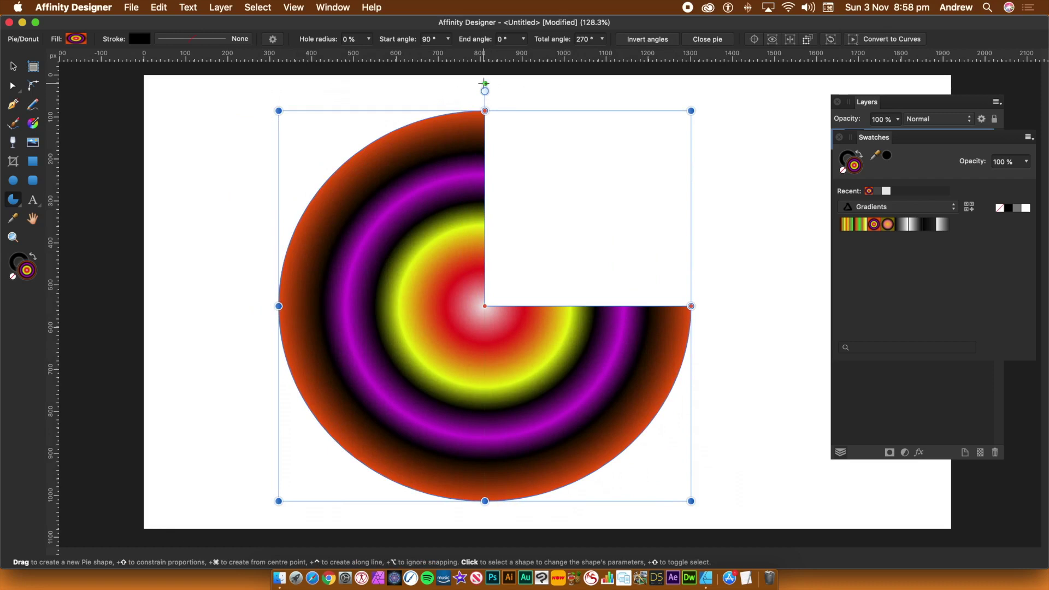
- Set the pie's start angle to 30° and end angle to 305°, leaving a wedge gap on the right
left_click_drag(485, 90, 481, 122)
left_click_drag(483, 112, 681, 246)
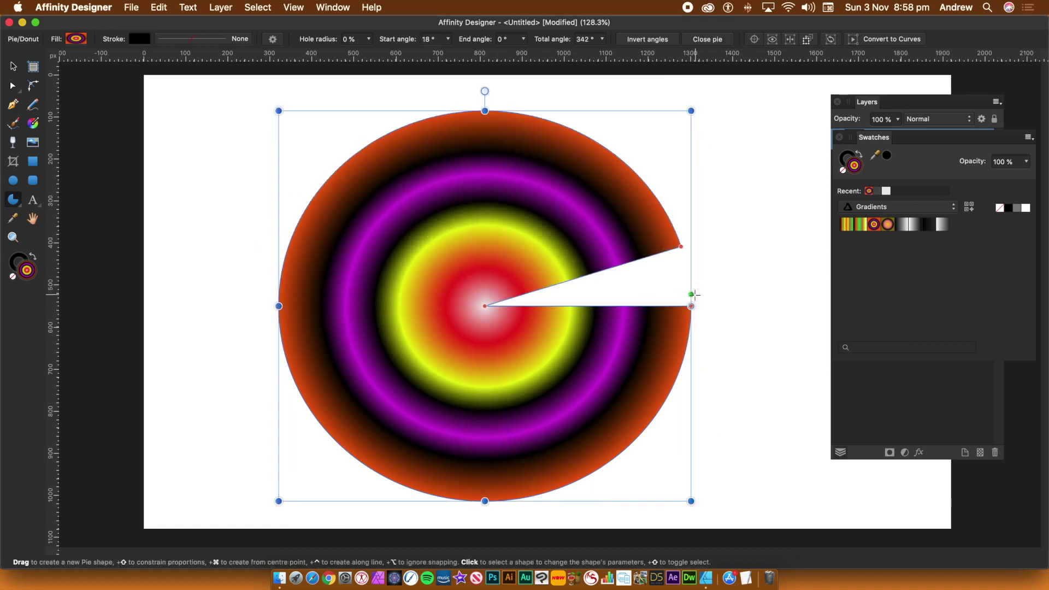
left_click_drag(690, 307, 523, 244)
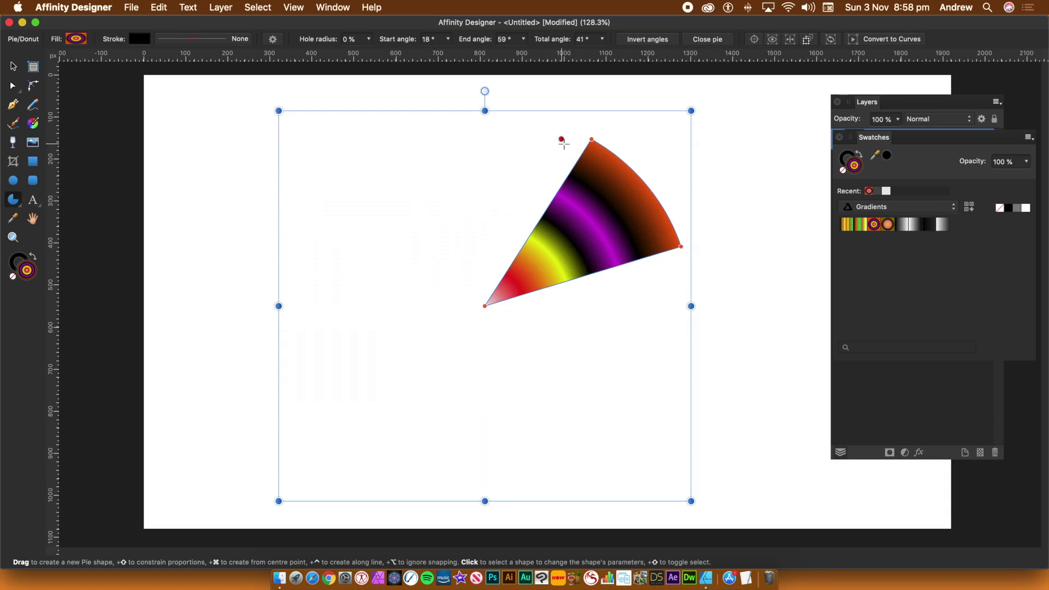
left_click_drag(594, 145, 518, 409)
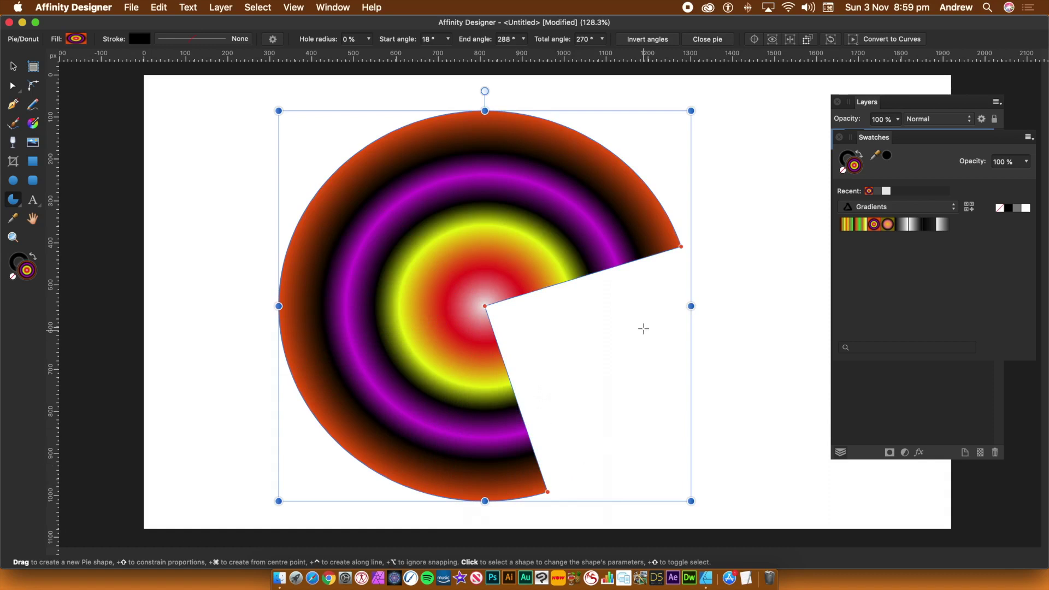
left_click_drag(681, 247, 630, 234)
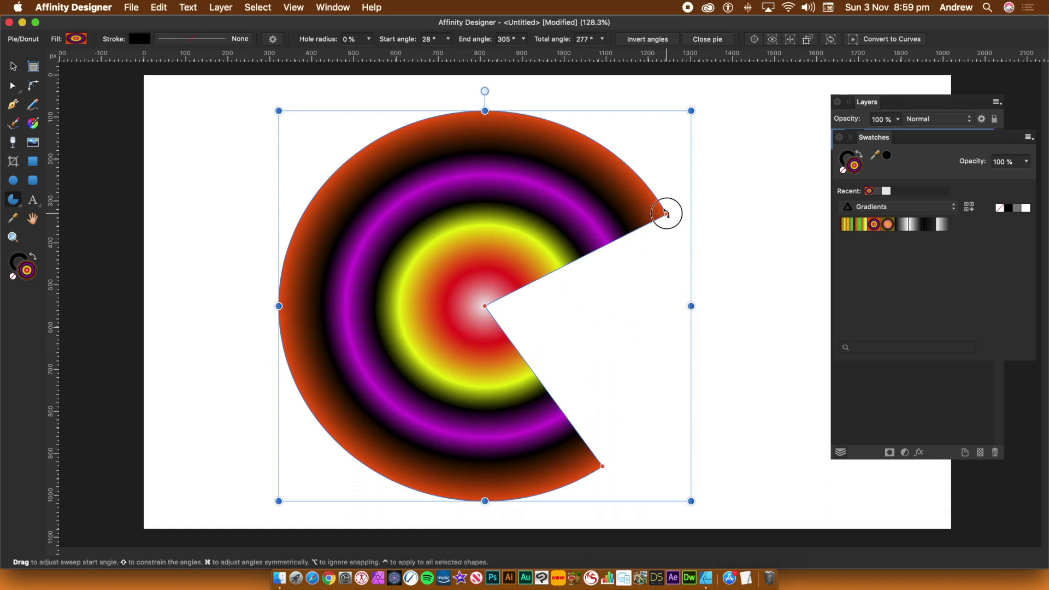
left_click_drag(666, 213, 621, 229)
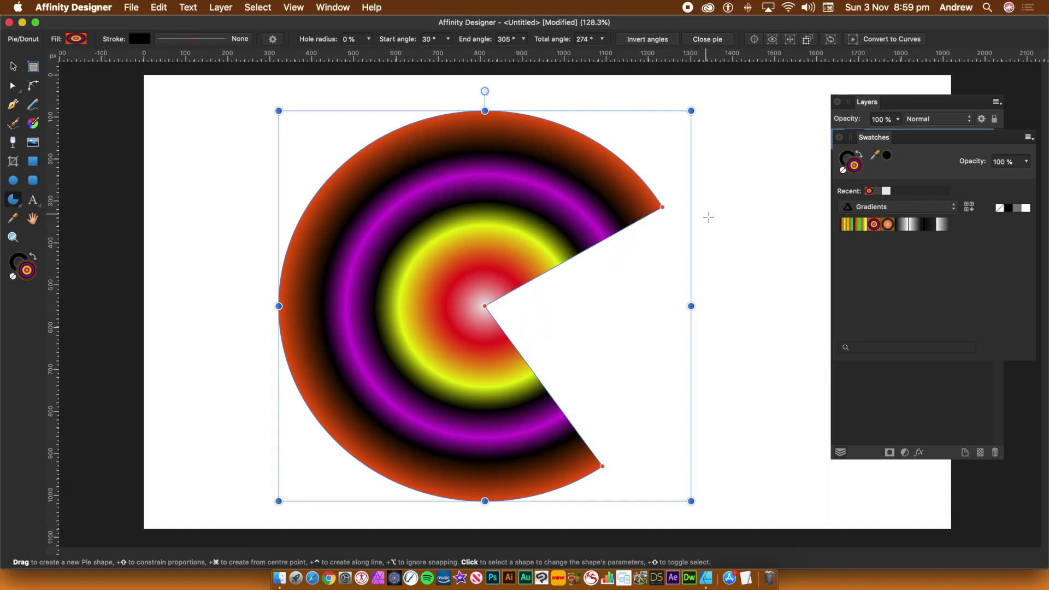
- Fill the pie with the pink-to-yellow radial gradient after trying the linear and ring swatches
left_click(860, 224)
left_click(874, 225)
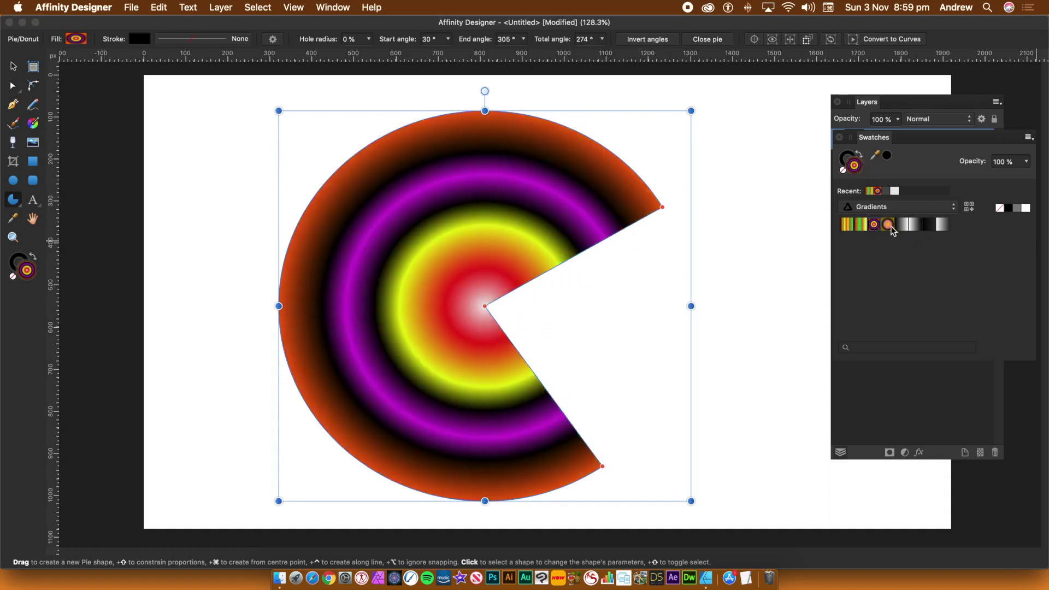
left_click(889, 225)
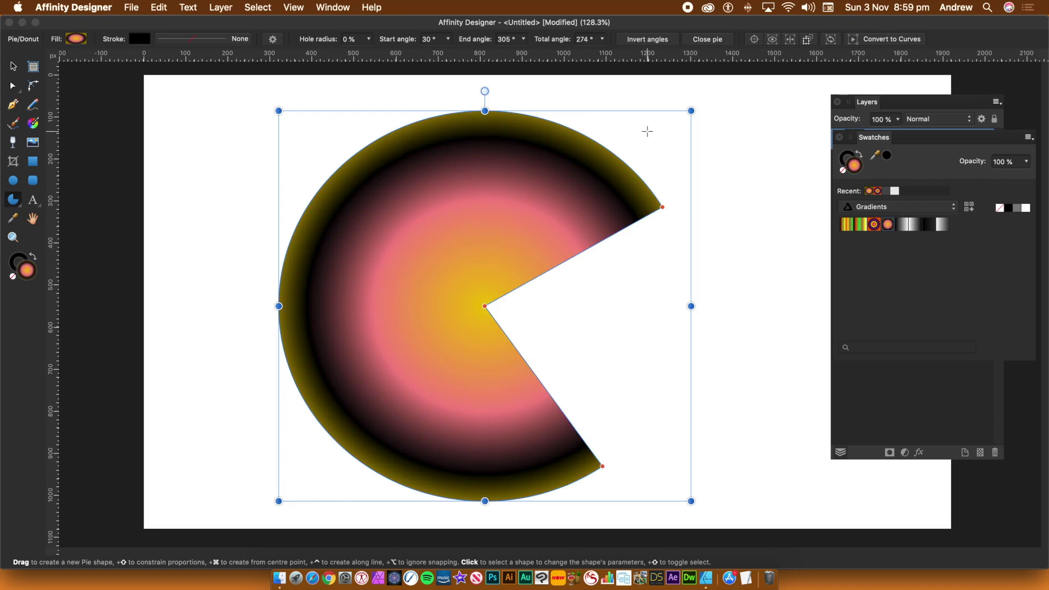
- Try a 20 pt solid and a square-capped dashed outline, then set the stroke to none
left_click(224, 41)
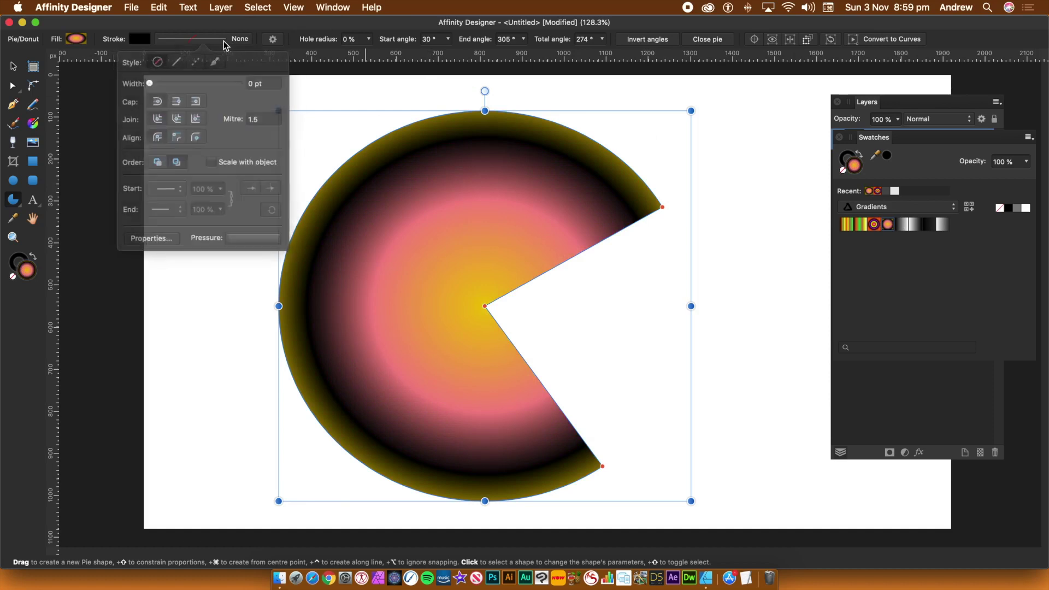
left_click(179, 61)
mouse_move(173, 81)
left_mouse_down()
mouse_move(209, 82)
mouse_move(179, 77)
mouse_move(198, 80)
left_mouse_up()
left_click(197, 61)
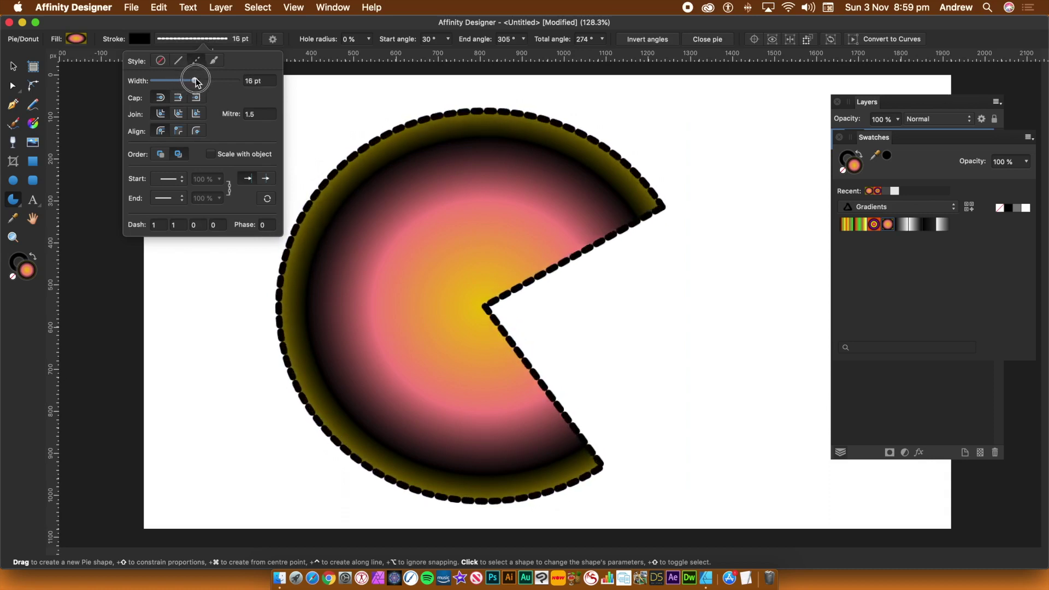
left_click(178, 98)
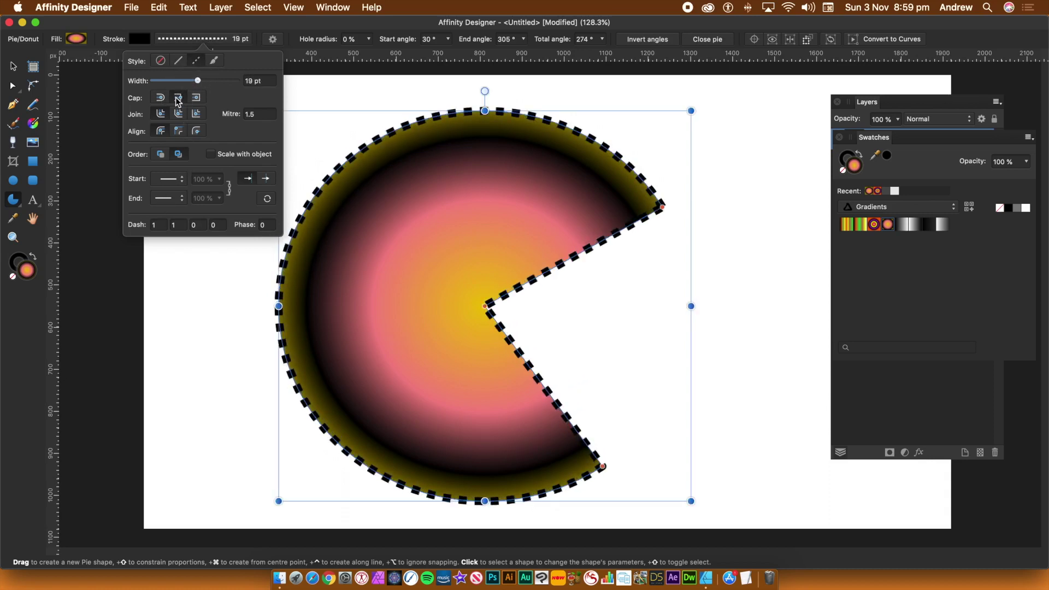
left_click(165, 63)
left_click(293, 24)
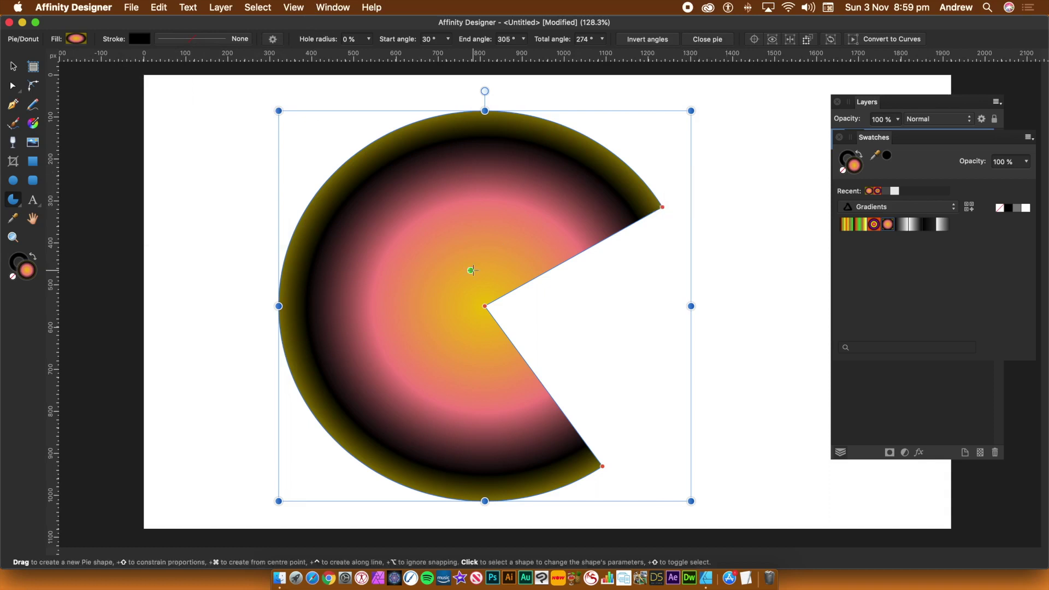
- Open a hole in the pie to make a ring arc with a 66% hole radius
left_click_drag(484, 307, 330, 259)
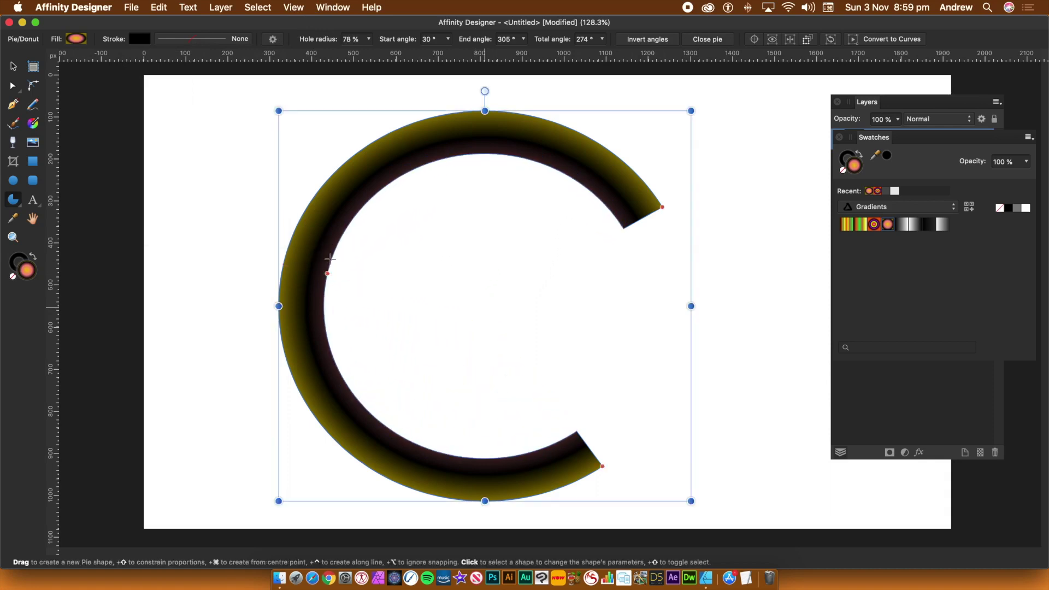
left_click_drag(663, 207, 643, 156)
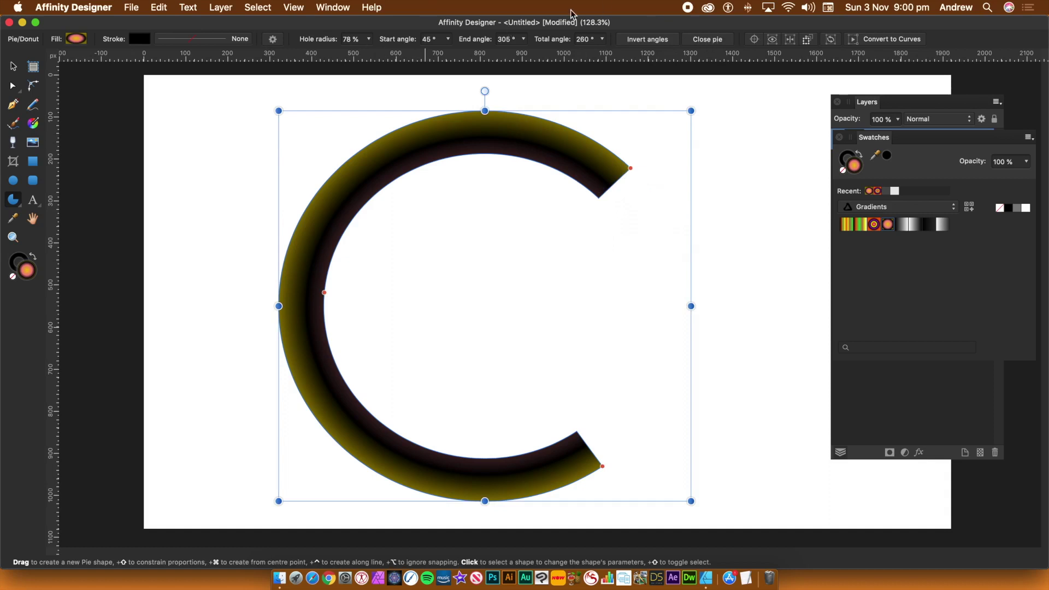
left_click(369, 39)
mouse_move(364, 53)
left_mouse_down()
mouse_move(314, 55)
mouse_move(354, 54)
left_mouse_up()
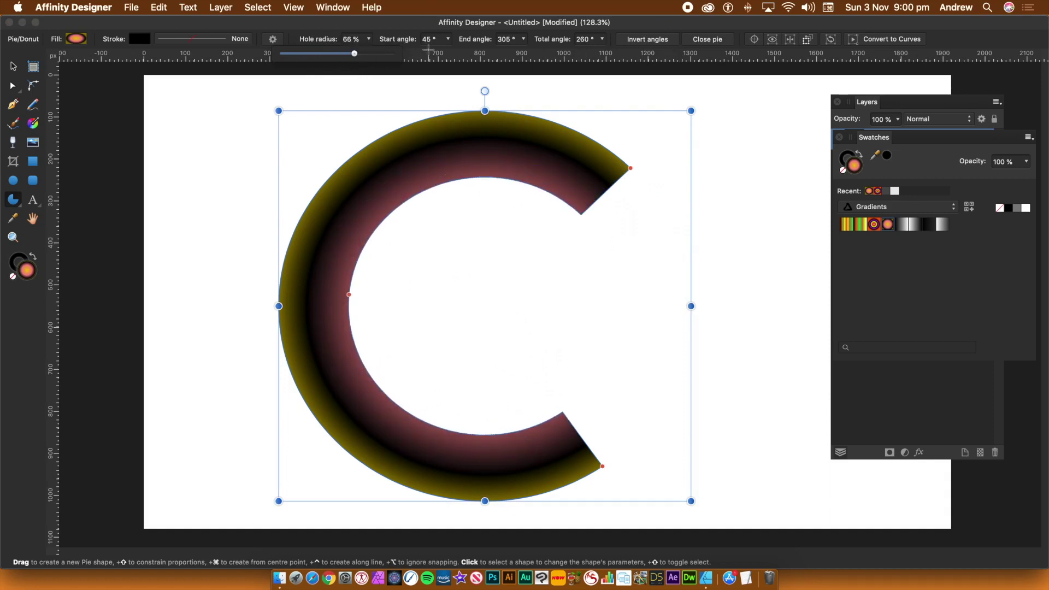
- Set the arc to start at 88° with a 222° sweep, test invert and close, then convert to curves
left_click(448, 39)
left_click_drag(446, 55, 527, 58)
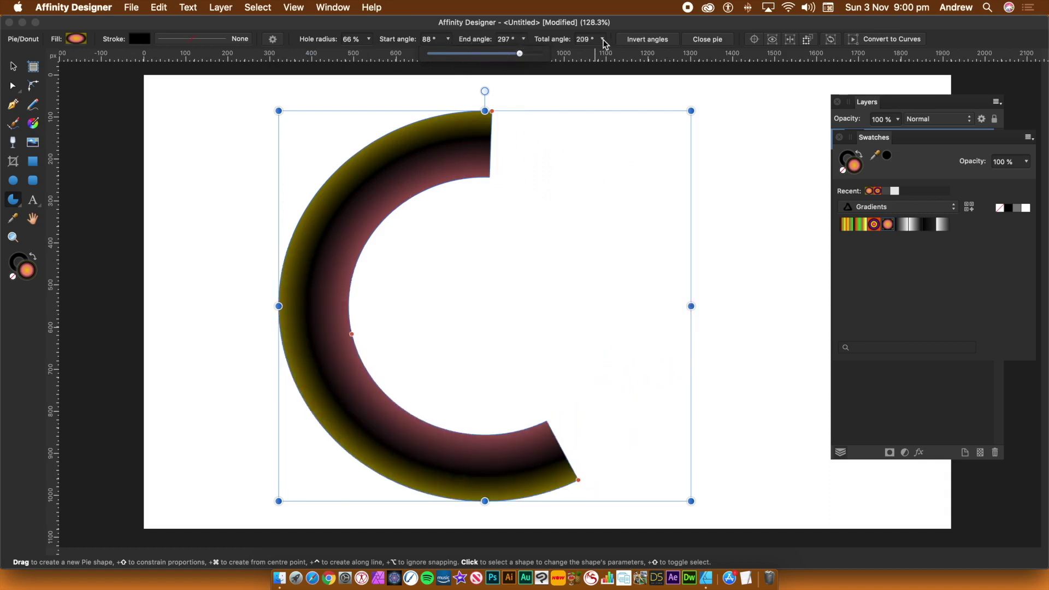
mouse_move(603, 39)
left_mouse_down()
mouse_move(603, 51)
mouse_move(581, 51)
mouse_move(607, 55)
left_mouse_up()
left_click(647, 39)
left_click(647, 39)
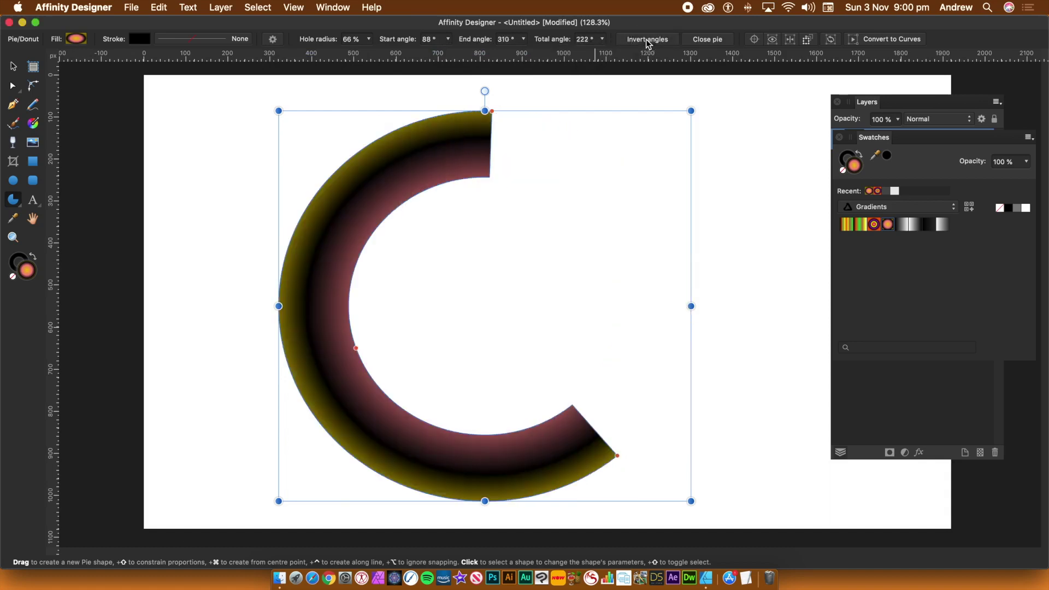
left_click(707, 39)
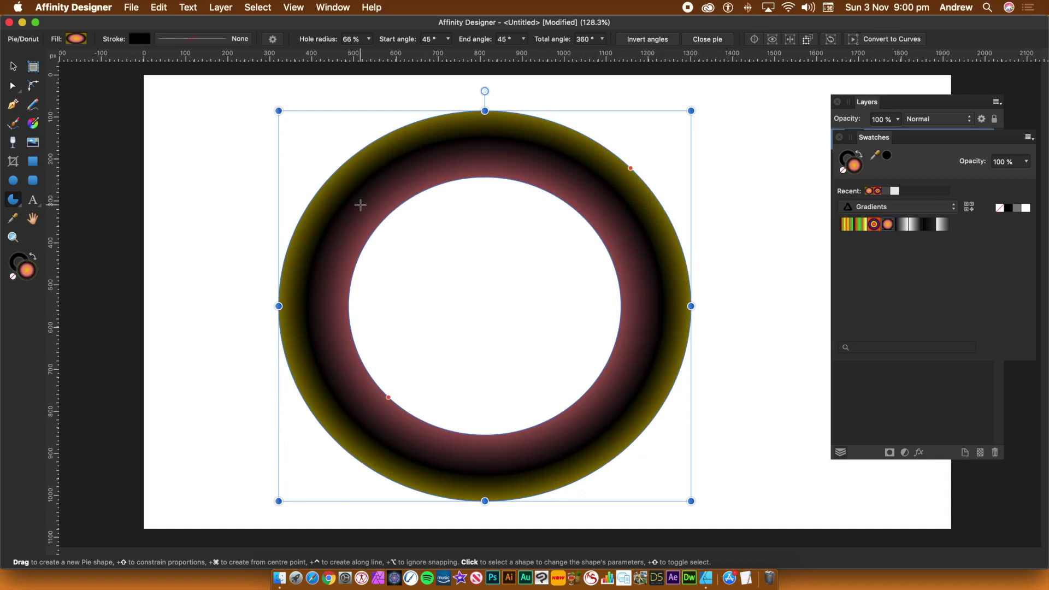
key("super+z")
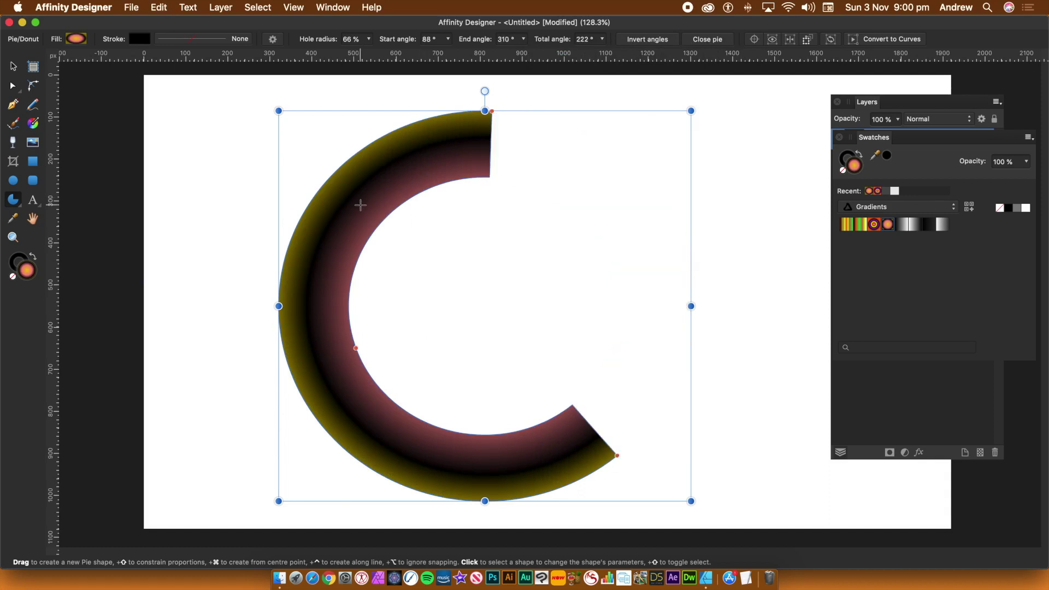
left_click(897, 43)
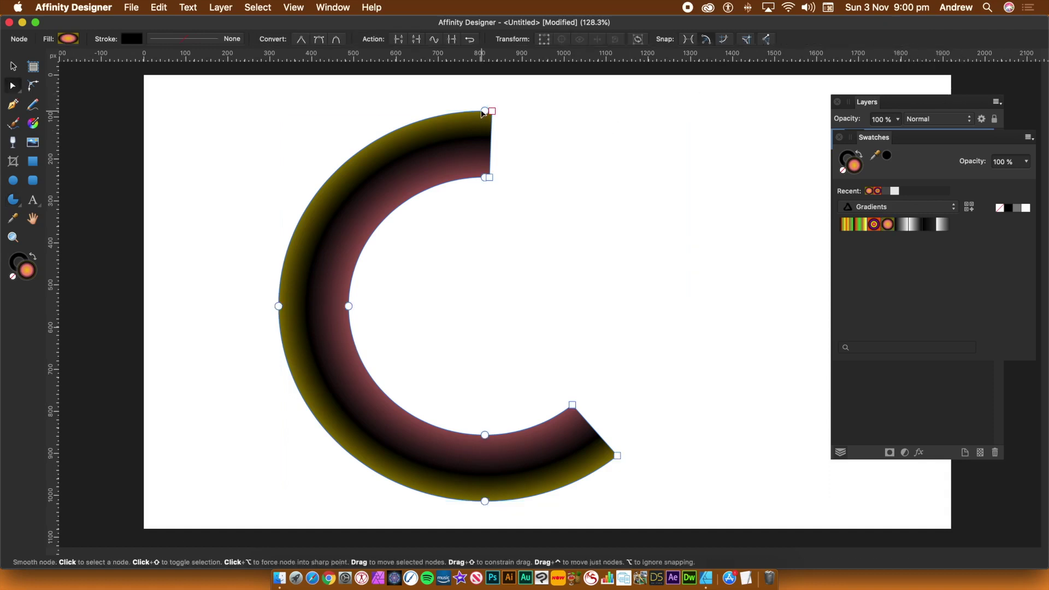
- Pull the arc's top outer and inner corner nodes, then undo both drags with Cmd+Z
left_click_drag(491, 111, 638, 148)
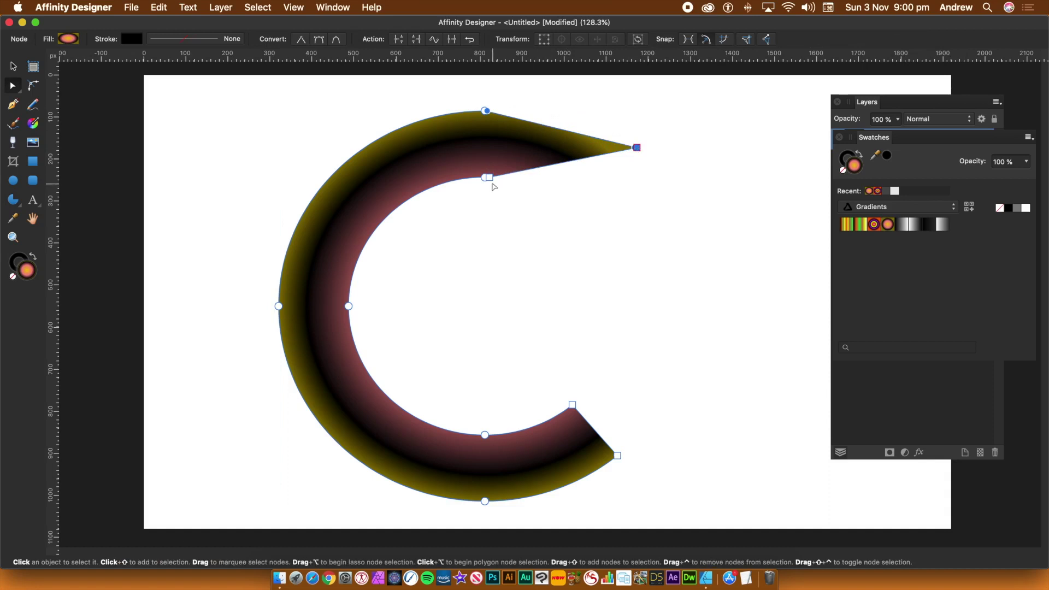
left_click_drag(493, 186, 512, 326)
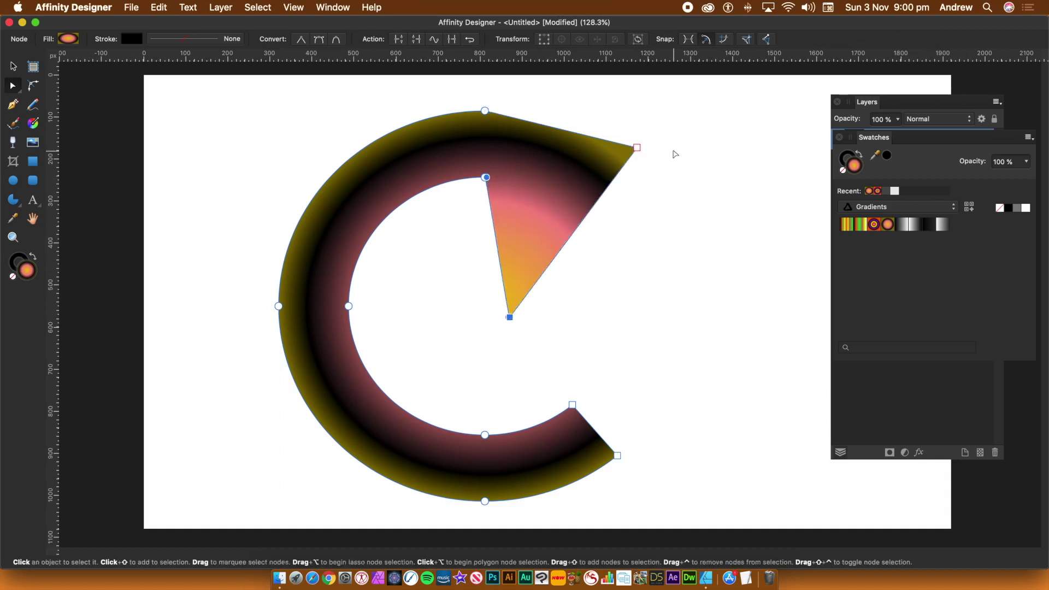
key("super+z")
key("super+z")
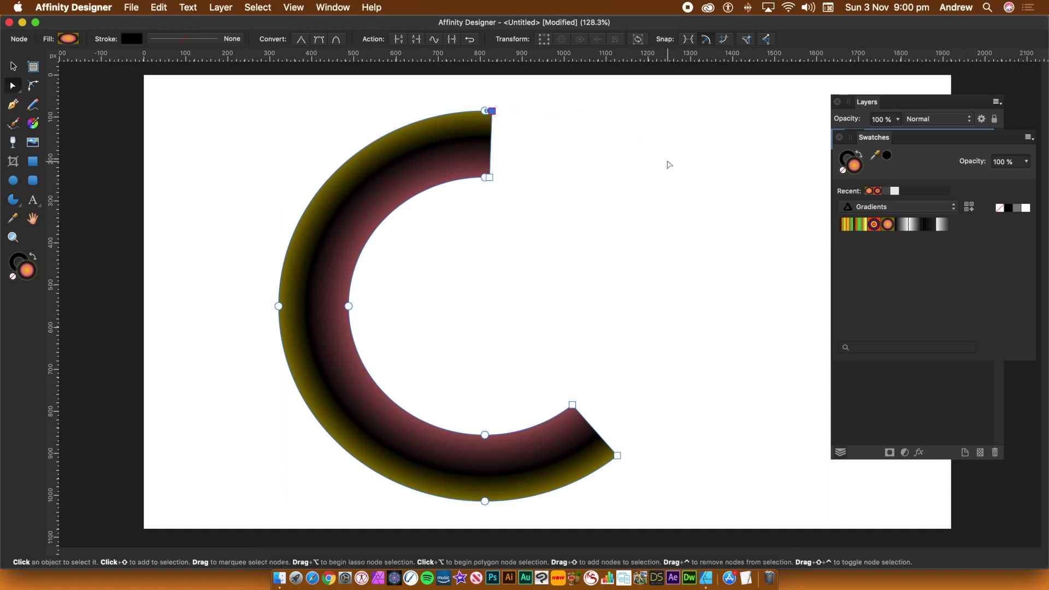
key("super+z")
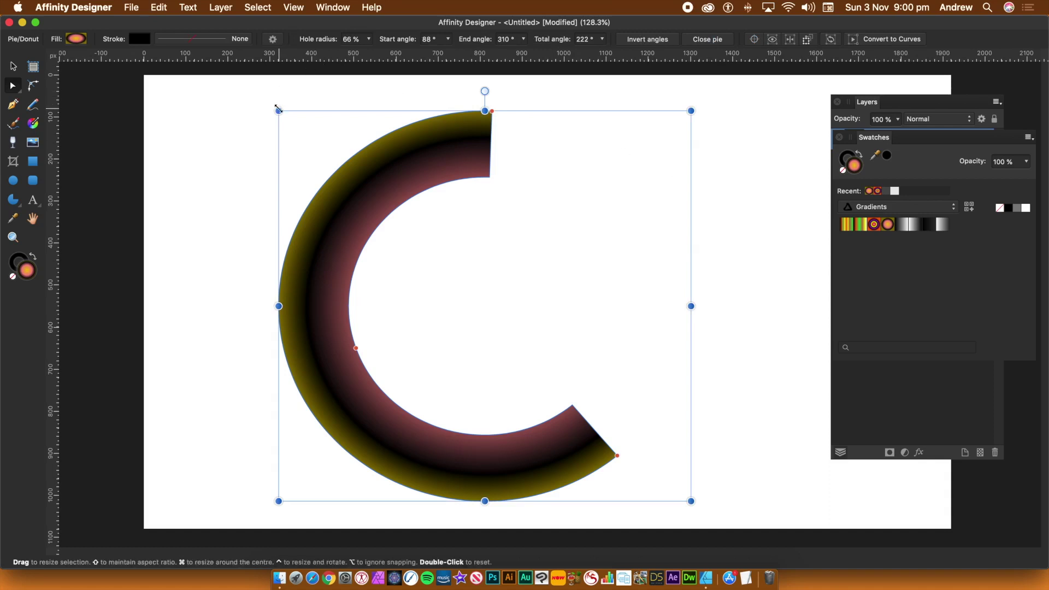
- Move the donut, enlarge its hole to 88%, clone it into six staggered copies, and show Layers
left_click_drag(389, 170, 353, 176)
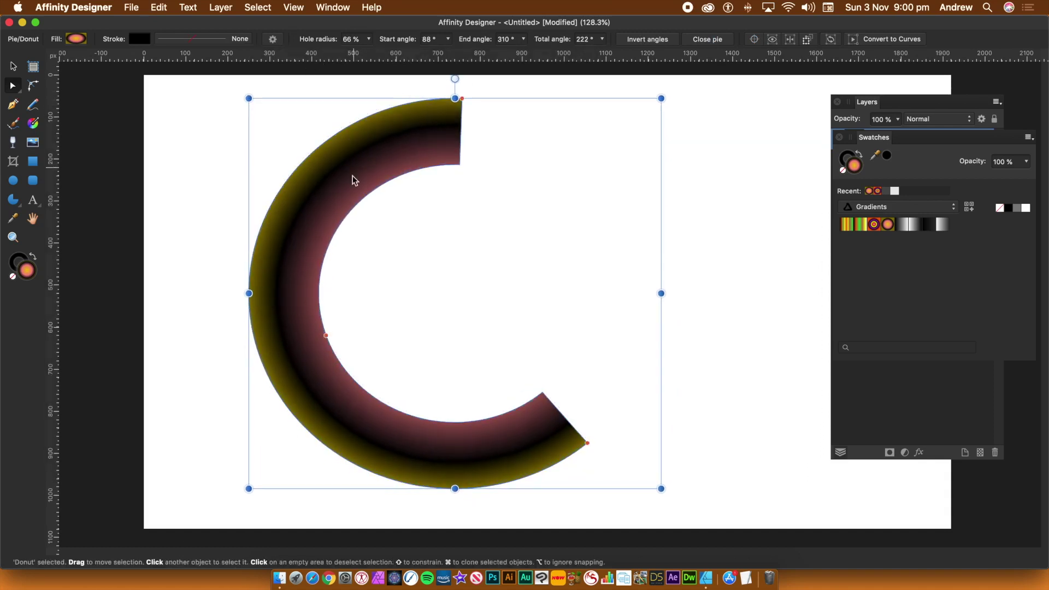
left_click_drag(326, 336, 283, 350)
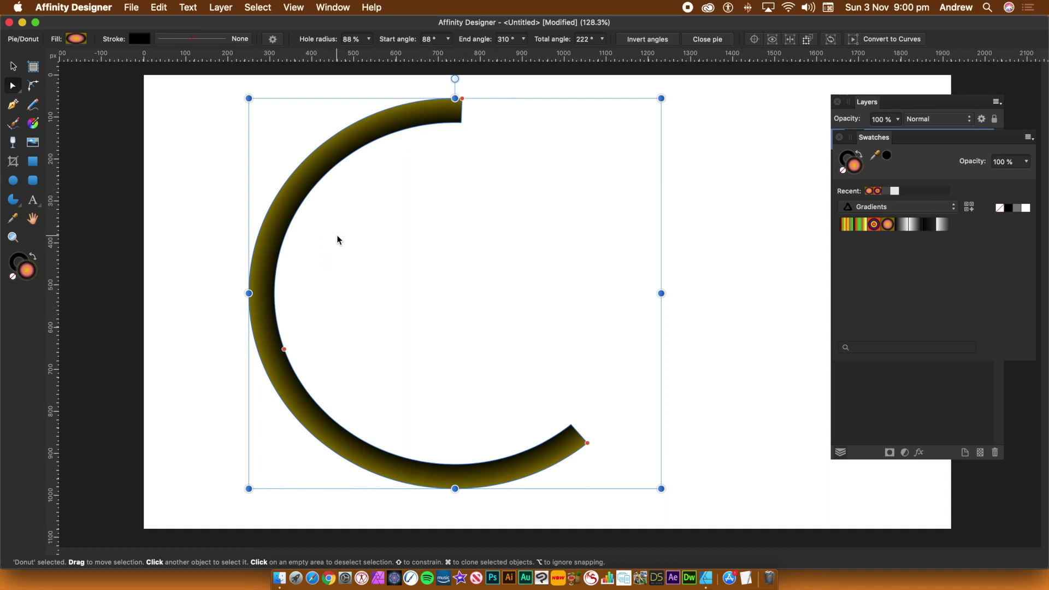
mouse_move(278, 230)
left_mouse_down()
mouse_move(437, 228)
mouse_move(553, 244)
left_mouse_up()
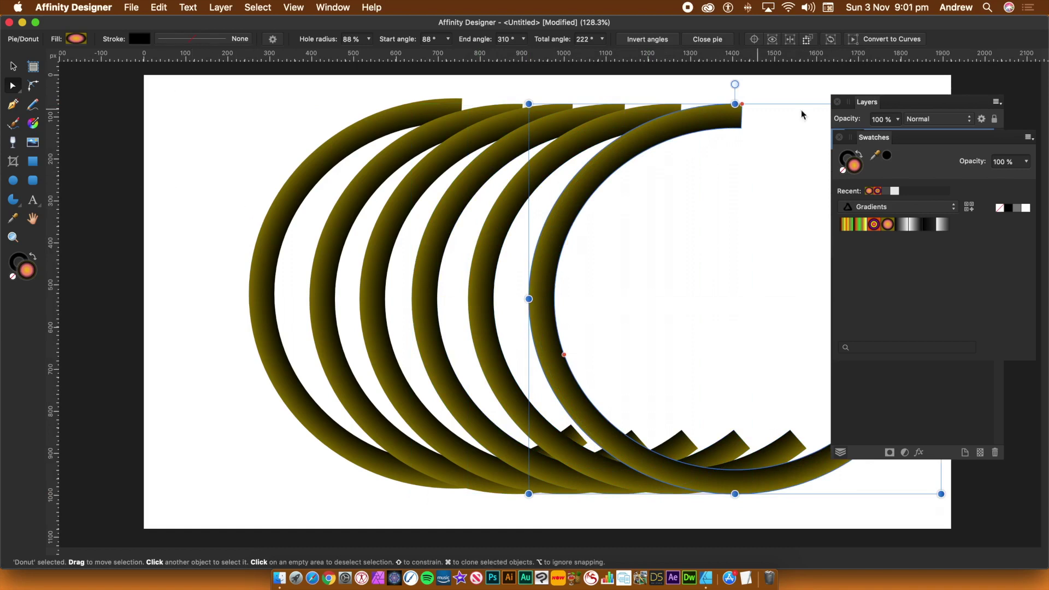
left_click(866, 103)
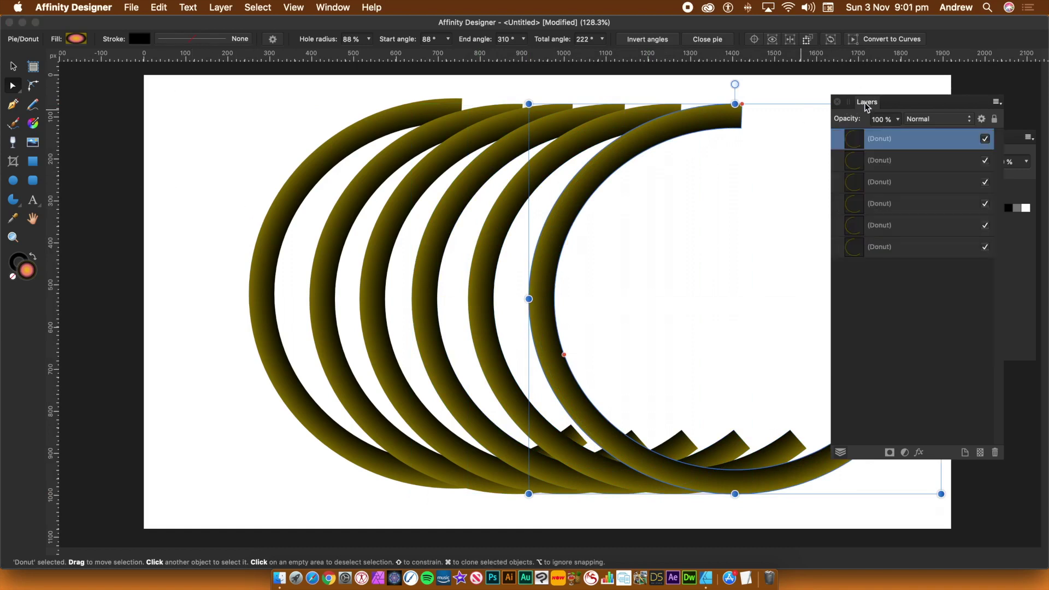
- Select all six donut layers and try new hole radius and start angle values on them
left_click(891, 247, "shift")
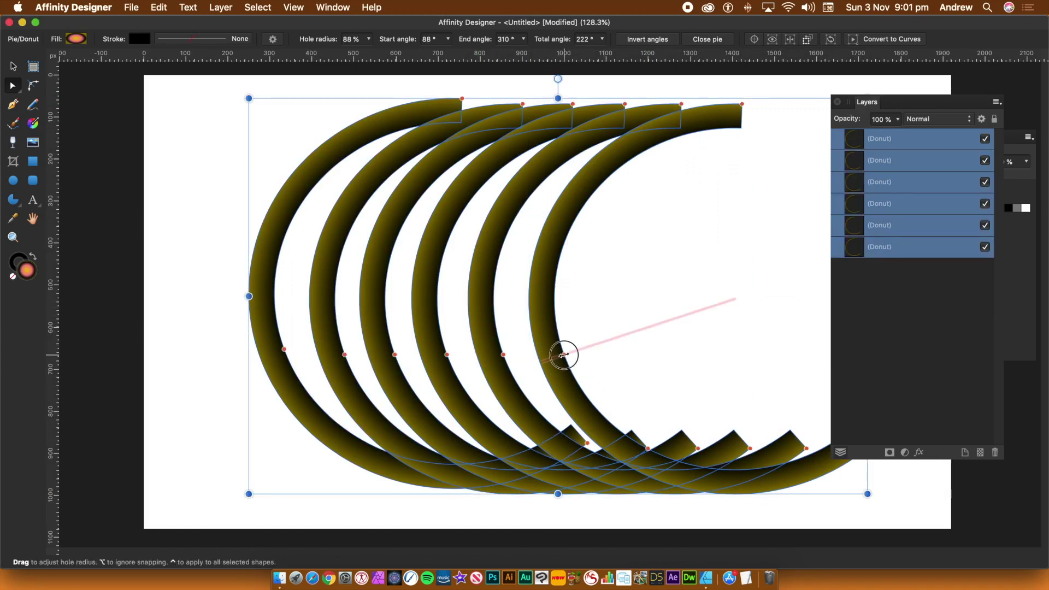
mouse_move(562, 351)
left_mouse_down()
mouse_move(609, 344)
mouse_move(563, 354)
left_mouse_up()
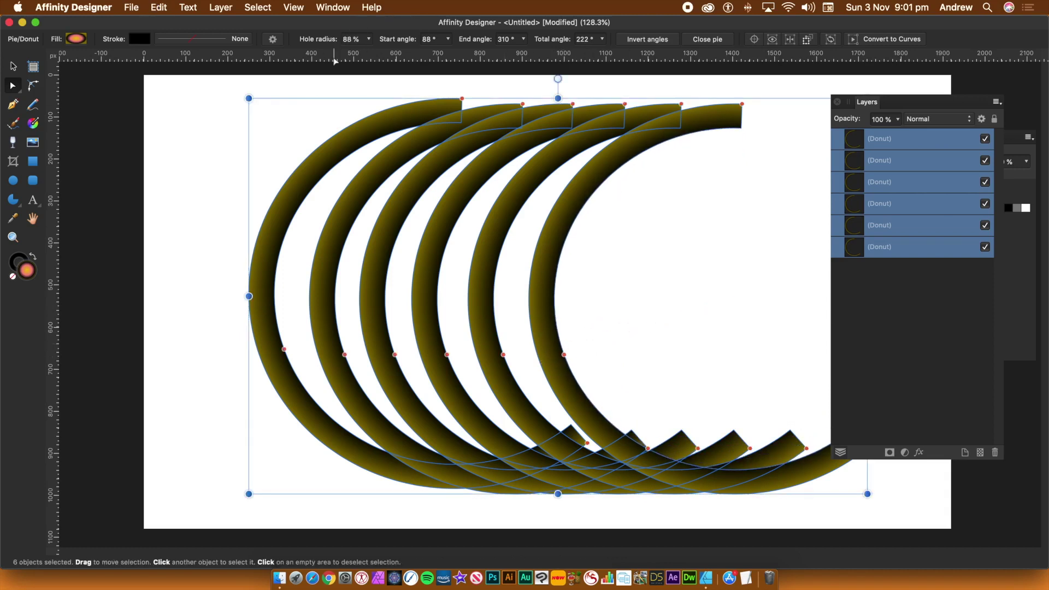
left_click(369, 41)
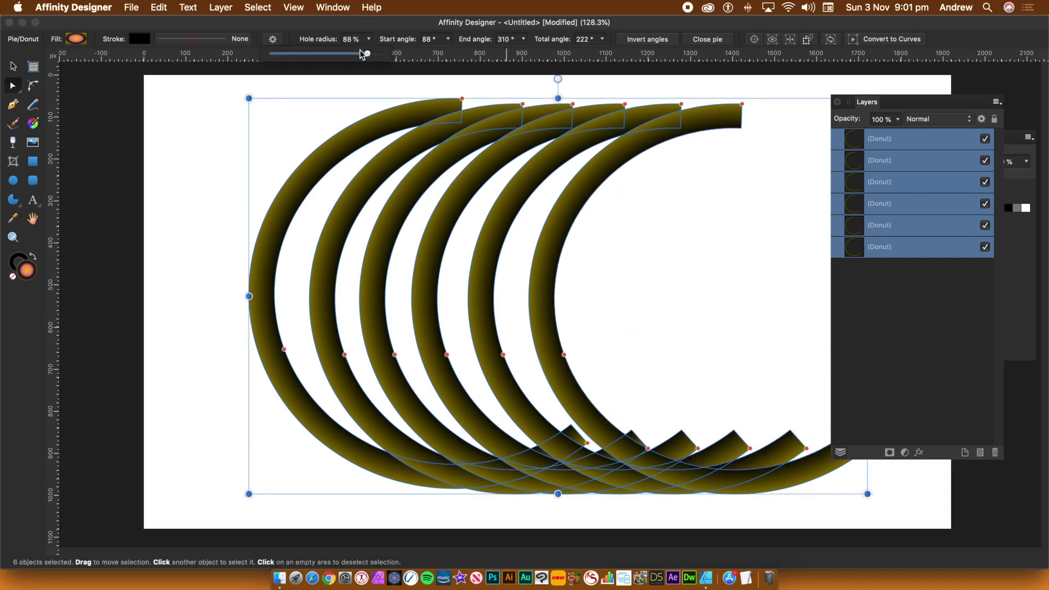
left_click_drag(362, 53, 356, 76)
left_click(449, 39)
mouse_move(446, 54)
left_mouse_down()
mouse_move(409, 57)
mouse_move(460, 62)
left_mouse_up()
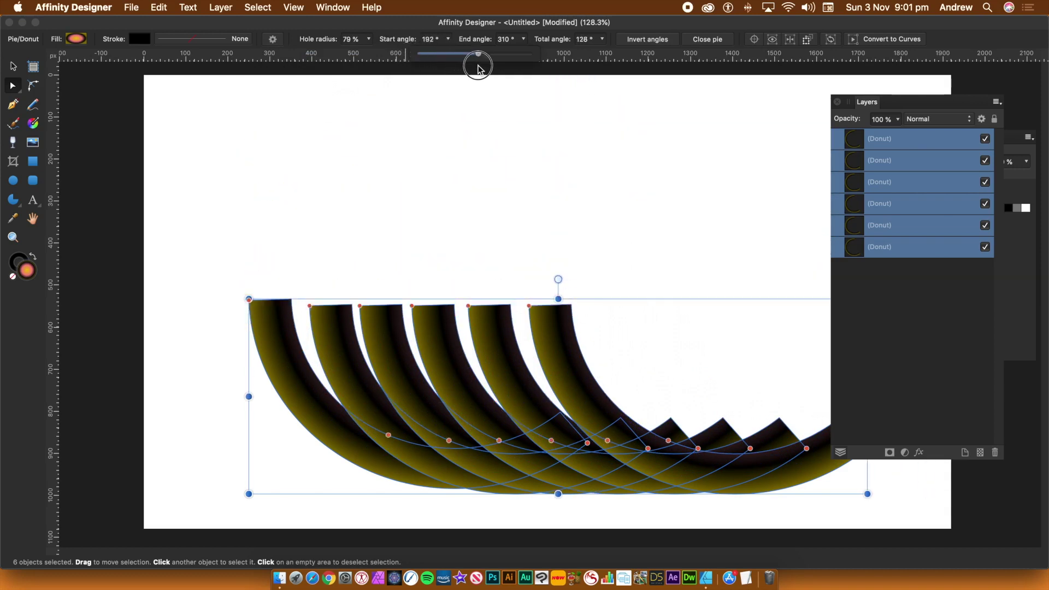
left_click_drag(478, 67, 440, 66)
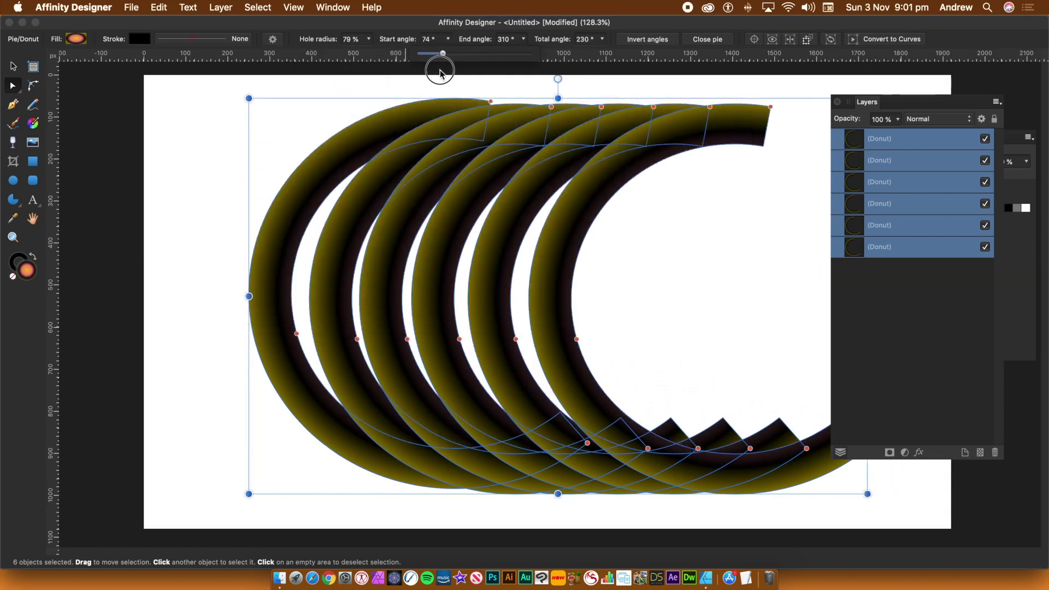
- Lower the arcs' total angle, enlarge the hole to 89%, and leave their angles inverted to face right
left_click(603, 39)
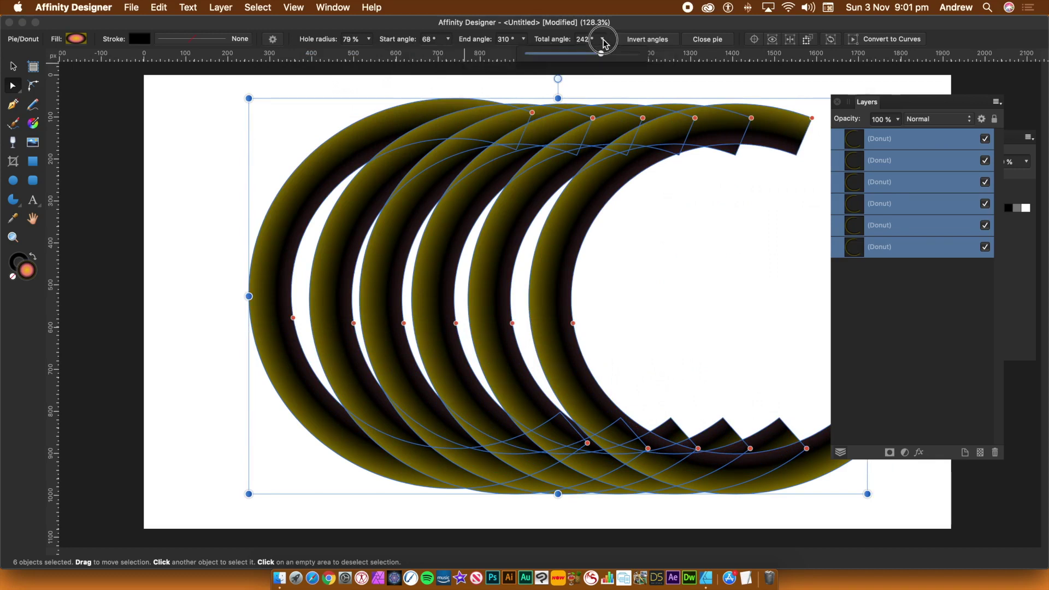
mouse_move(601, 53)
left_mouse_down()
mouse_move(559, 61)
mouse_move(589, 58)
left_mouse_up()
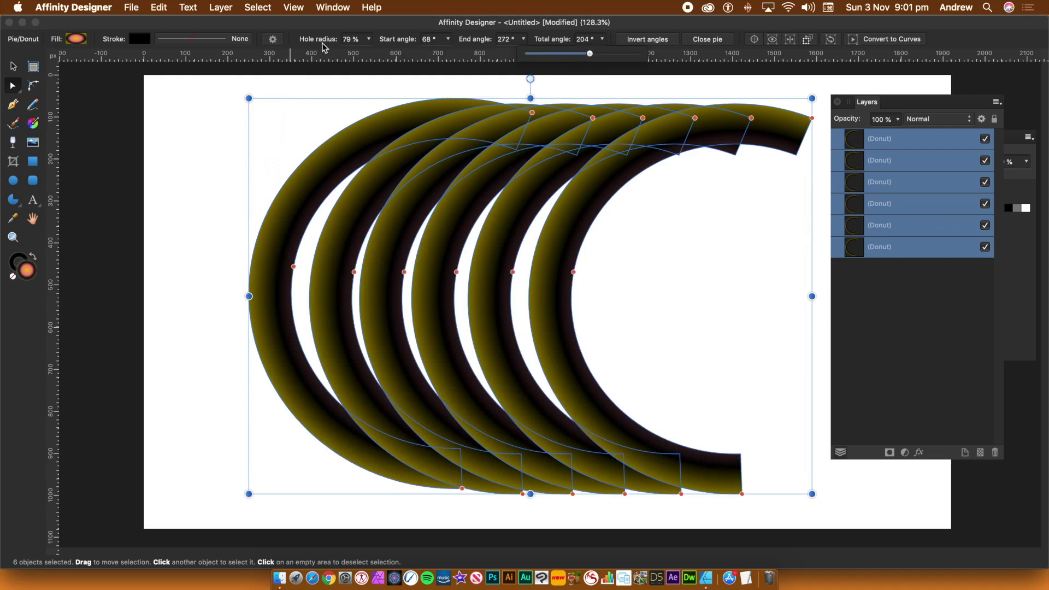
left_click(369, 39)
mouse_move(365, 54)
left_mouse_down()
mouse_move(331, 57)
mouse_move(379, 59)
left_mouse_up()
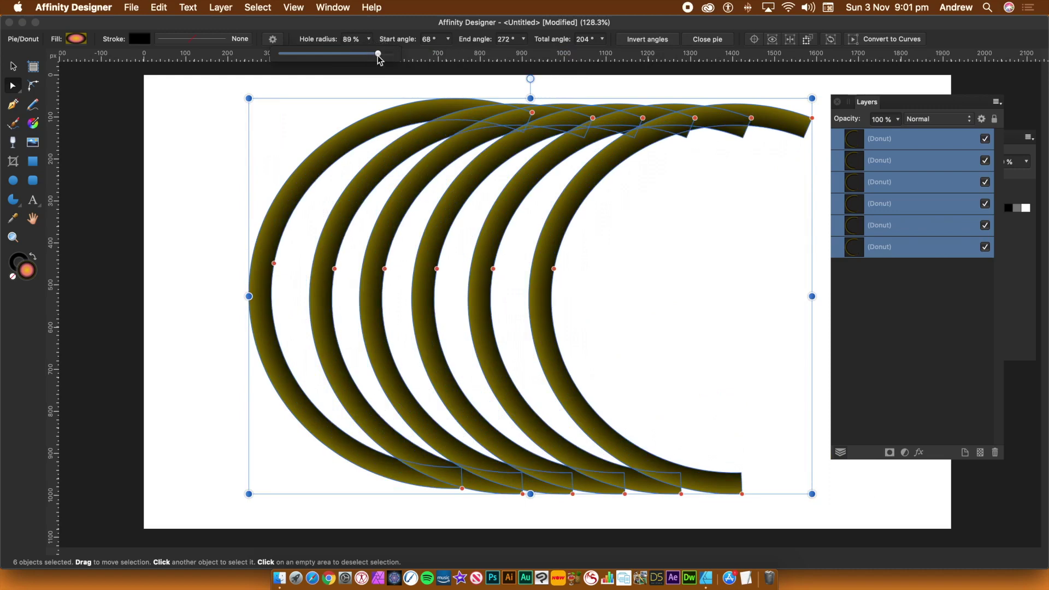
left_click(654, 43)
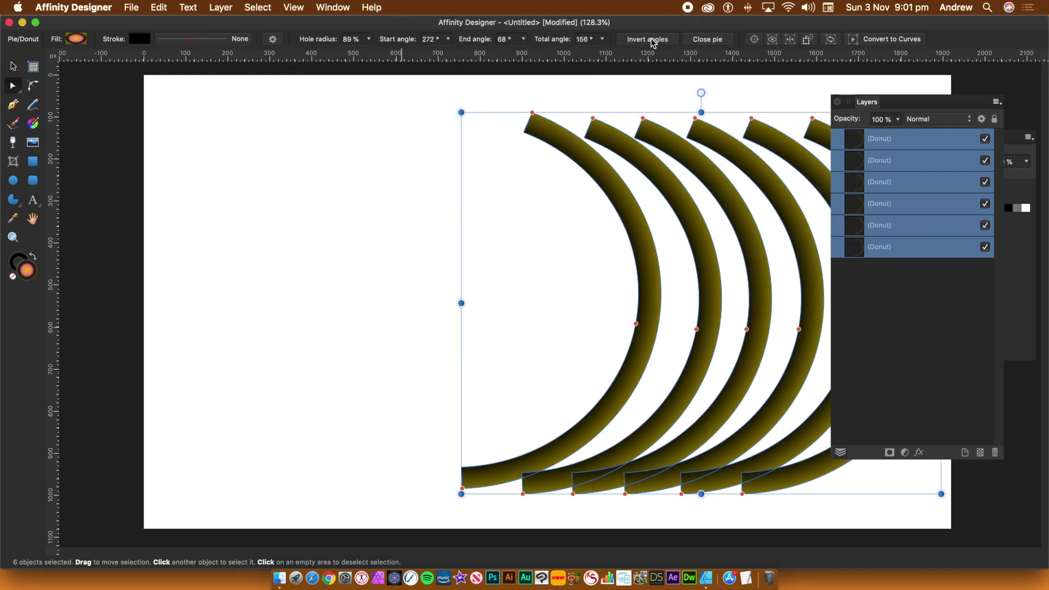
left_click(654, 43)
left_click(708, 40)
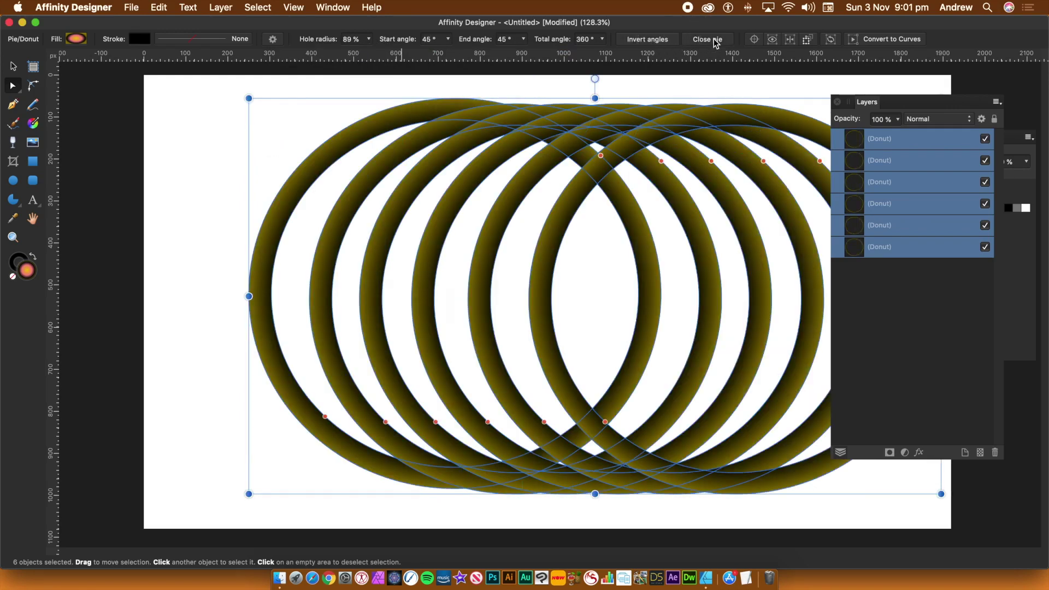
key("super+z")
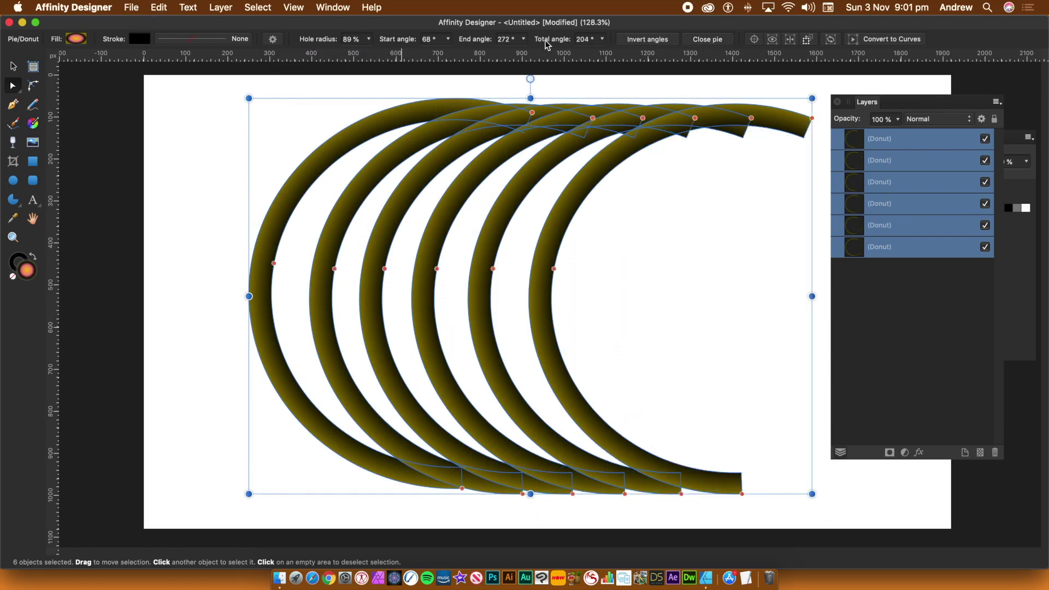
key("super+z")
- Move the arcs left, then delete five of the six donut copies one by one
left_click_drag(541, 143, 346, 133)
left_click(349, 102)
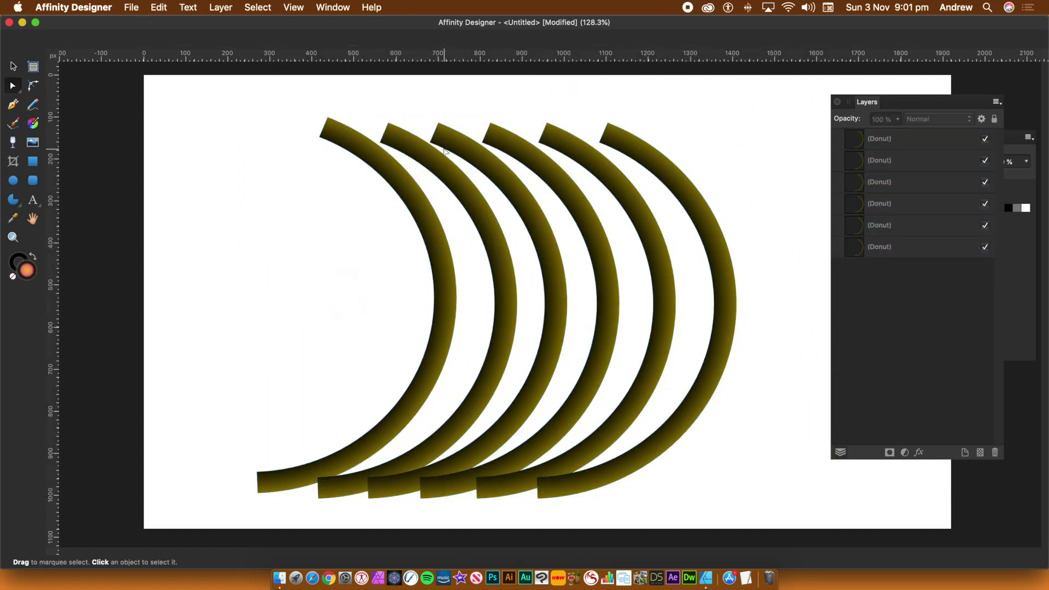
left_click_drag(423, 104, 656, 193)
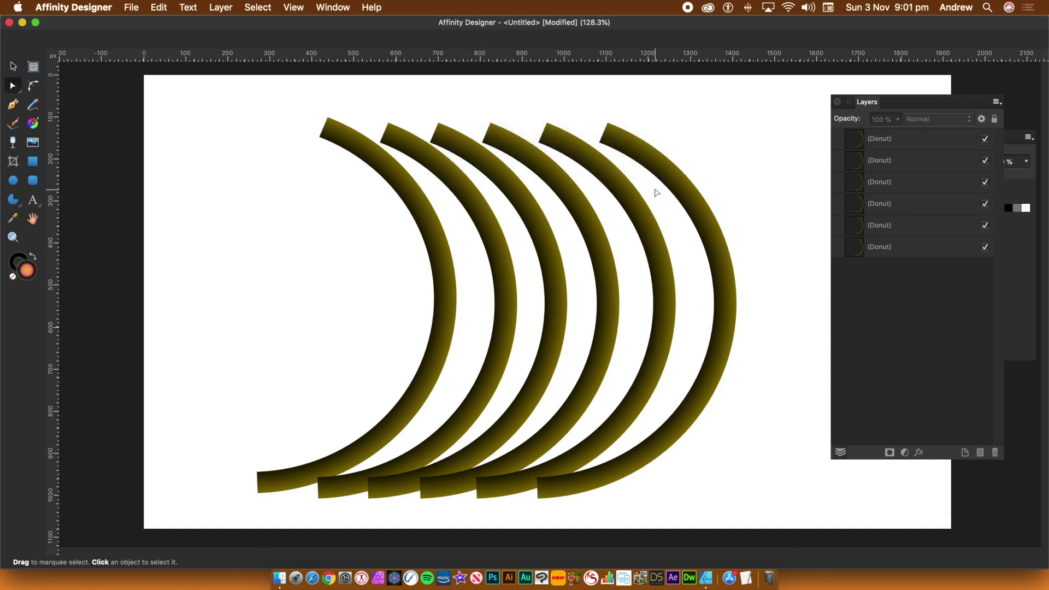
left_click(455, 193)
key("Delete")
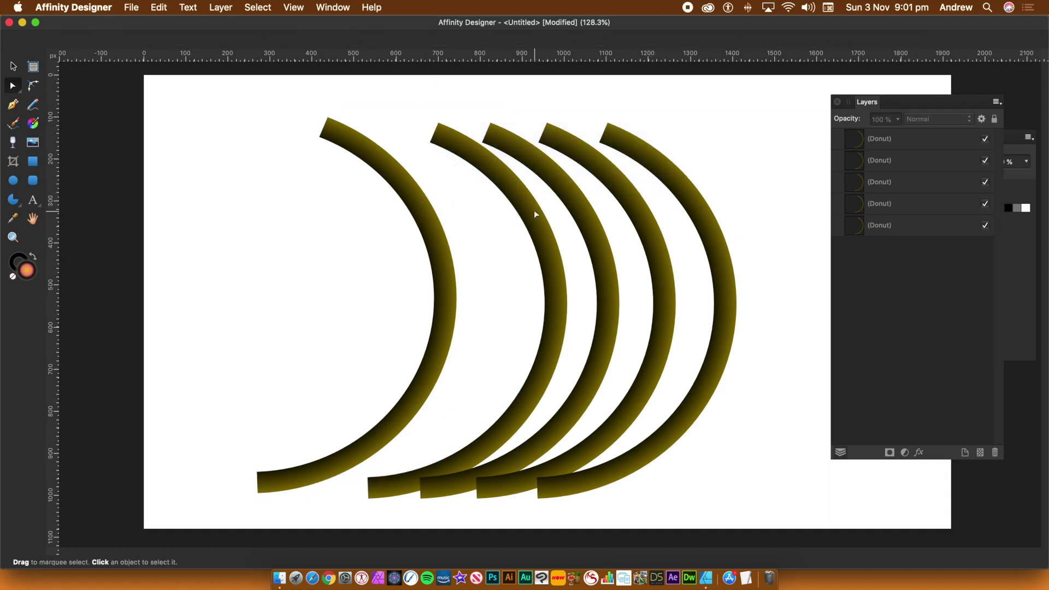
left_click(535, 213)
key("Delete")
left_click(569, 206)
key("Delete")
left_click(623, 199)
key("Delete")
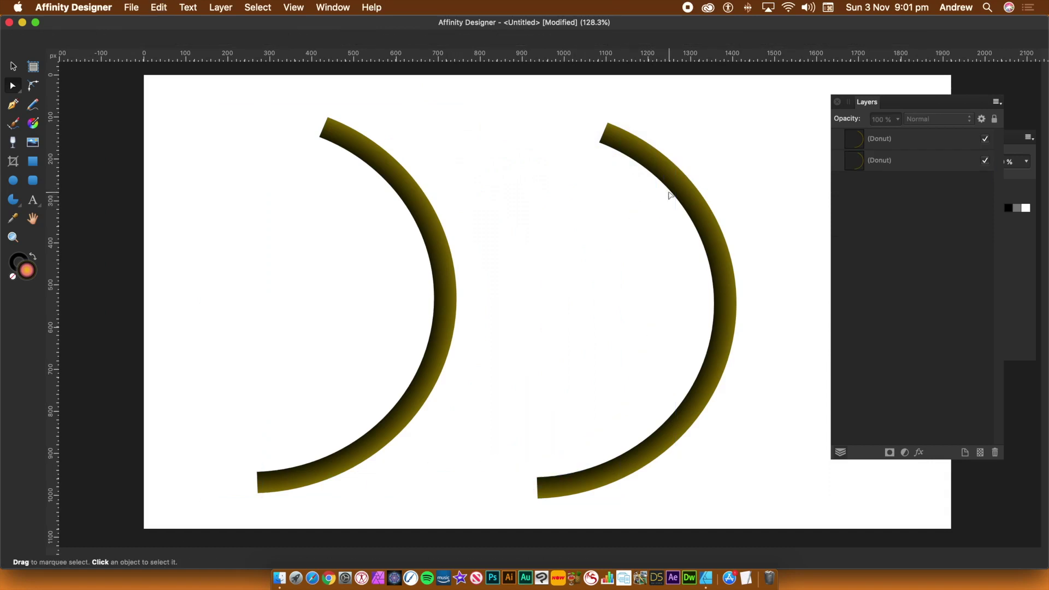
left_click(672, 192)
key("Delete")
- Move the remaining arc right and lower its hole radius to 61%
left_click_drag(442, 217, 637, 227)
left_click(435, 239)
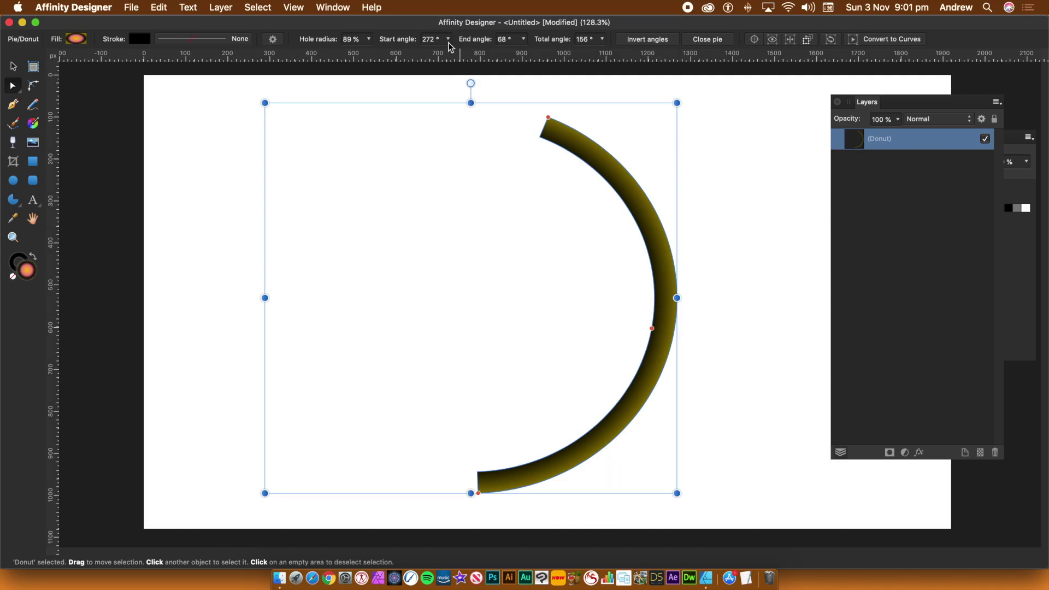
left_click(369, 38)
left_click_drag(368, 55, 337, 54)
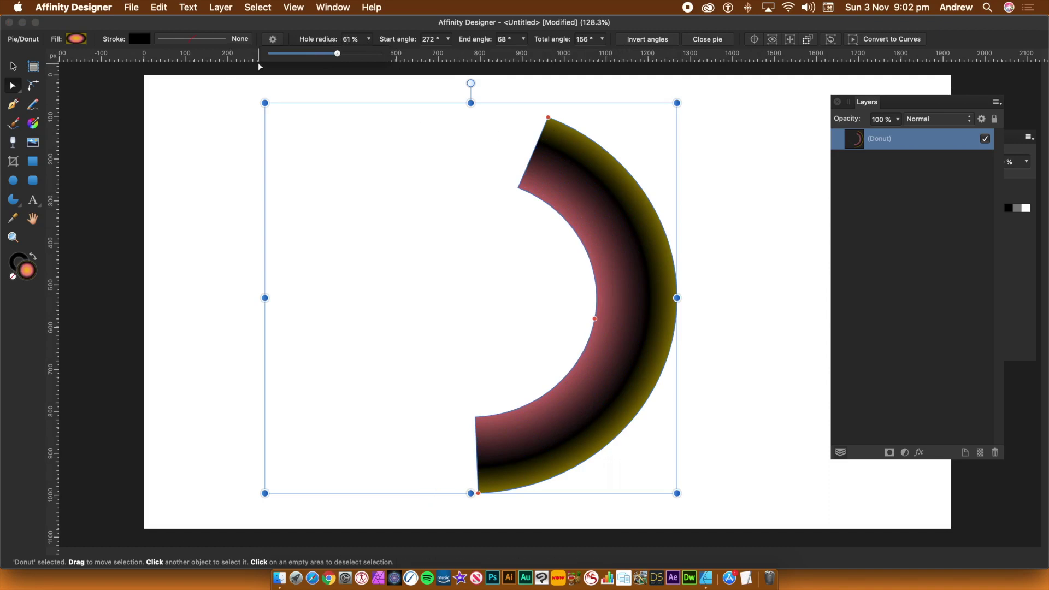
left_click(273, 40)
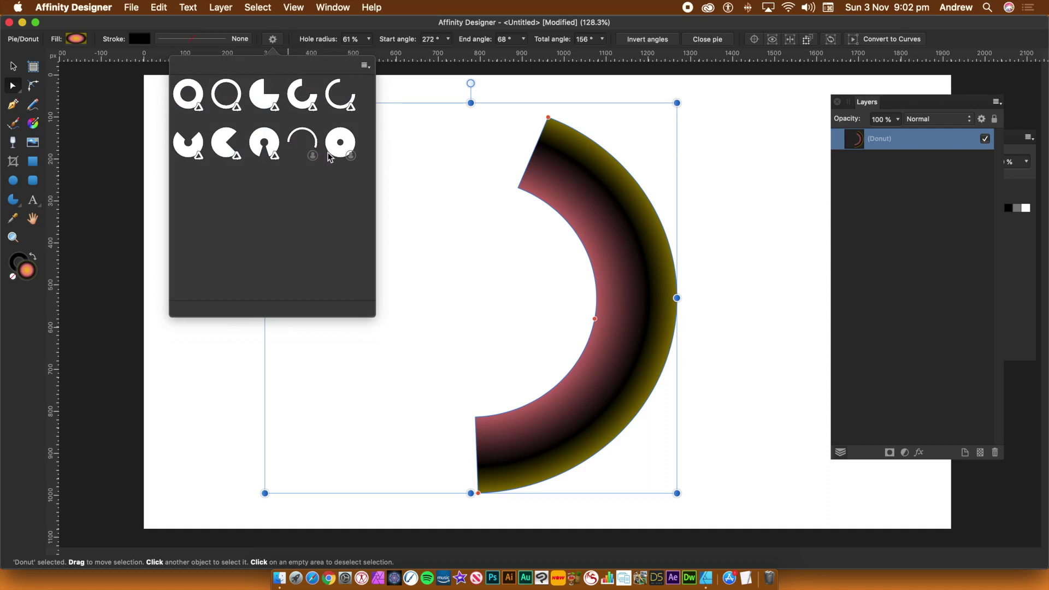
- Add the current crescent's donut settings as a new shape preset named 'Pie'
left_click(365, 66)
left_click(399, 80)
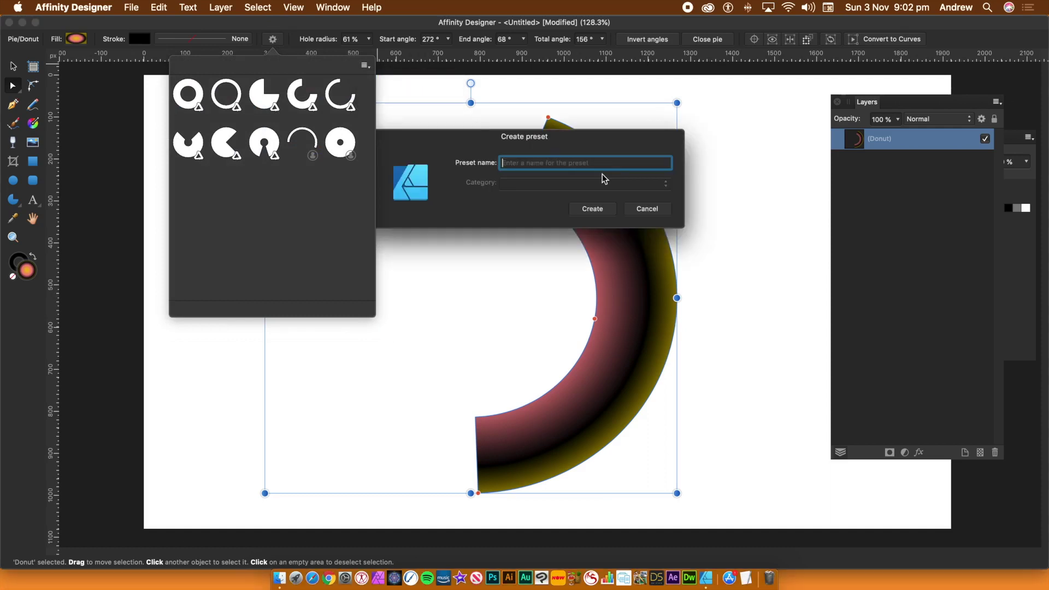
left_click(603, 211)
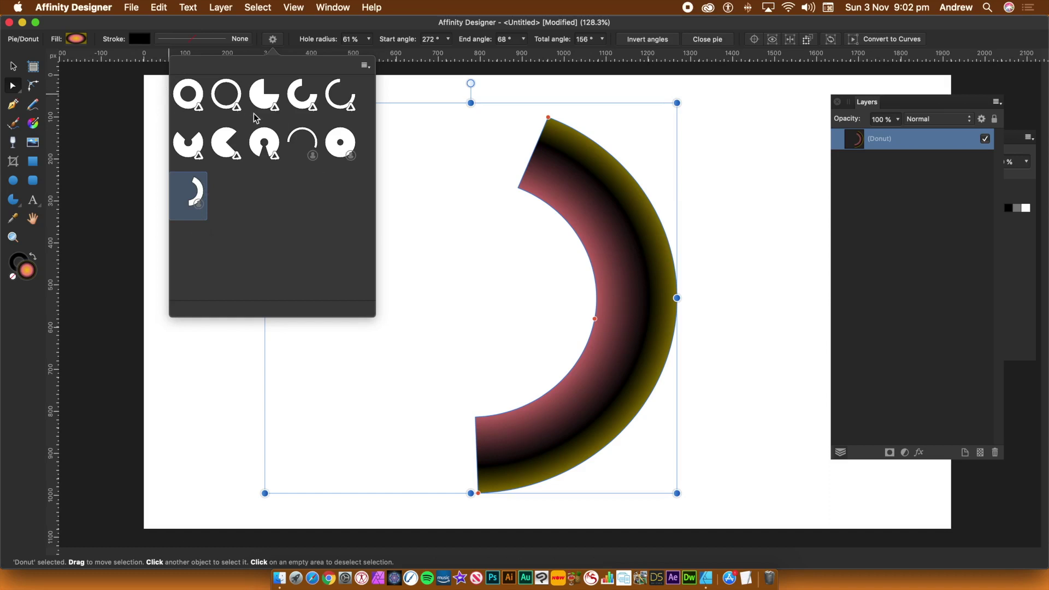
- Apply the full donut, thin ring, 270° pie and 270° donut presets, then the saved arc preset
left_click(188, 94)
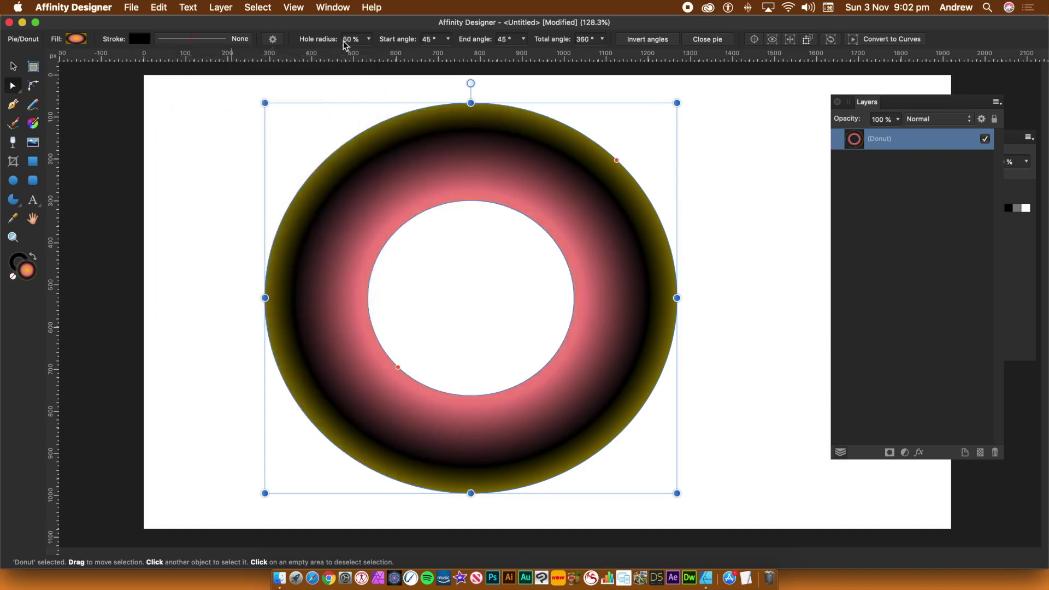
left_click(272, 39)
left_click(224, 98)
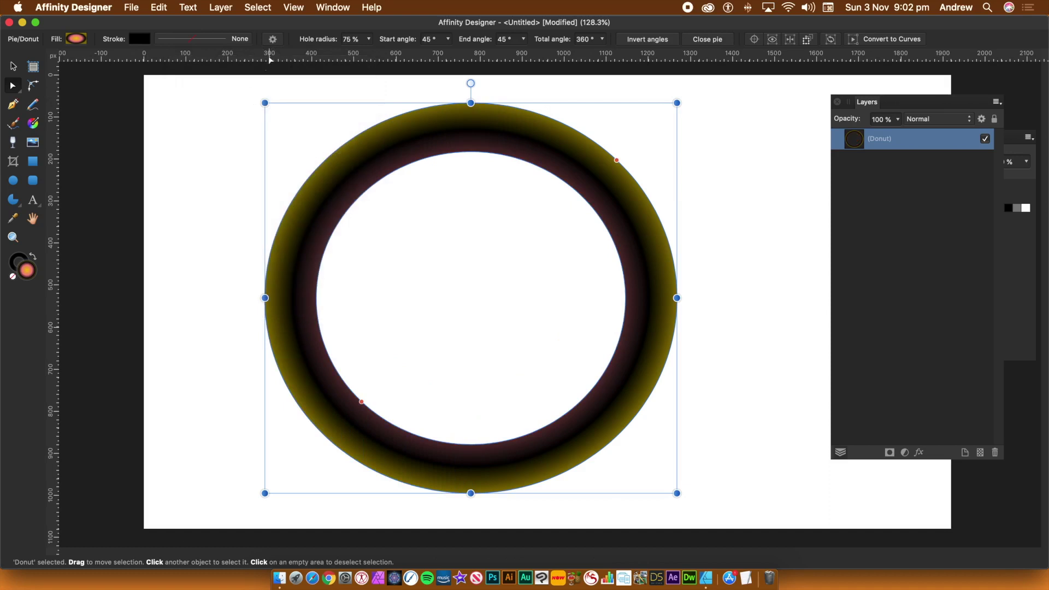
left_click(272, 39)
left_click(261, 98)
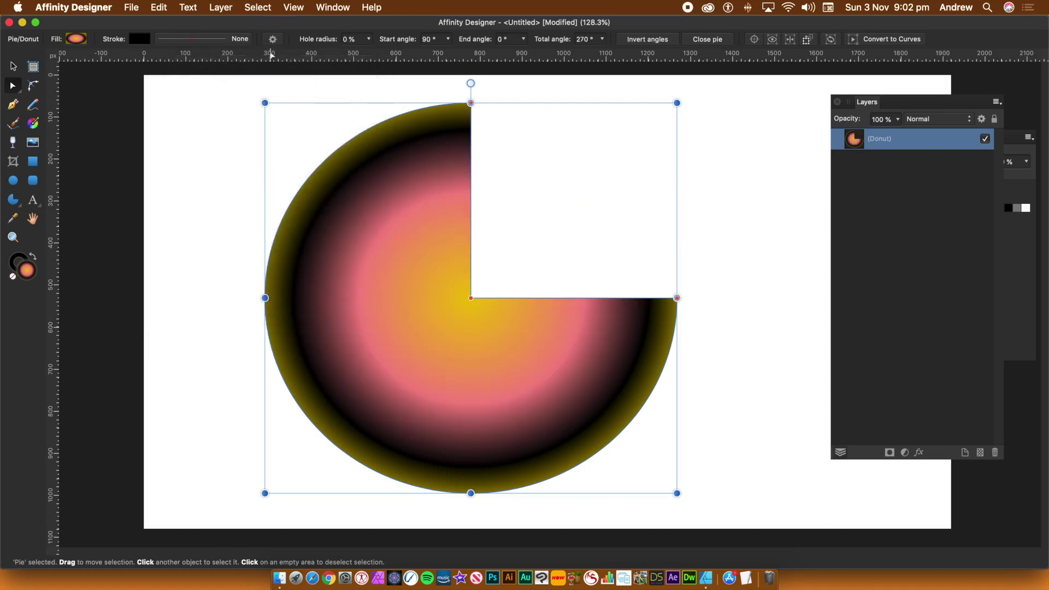
left_click(272, 39)
left_click(304, 98)
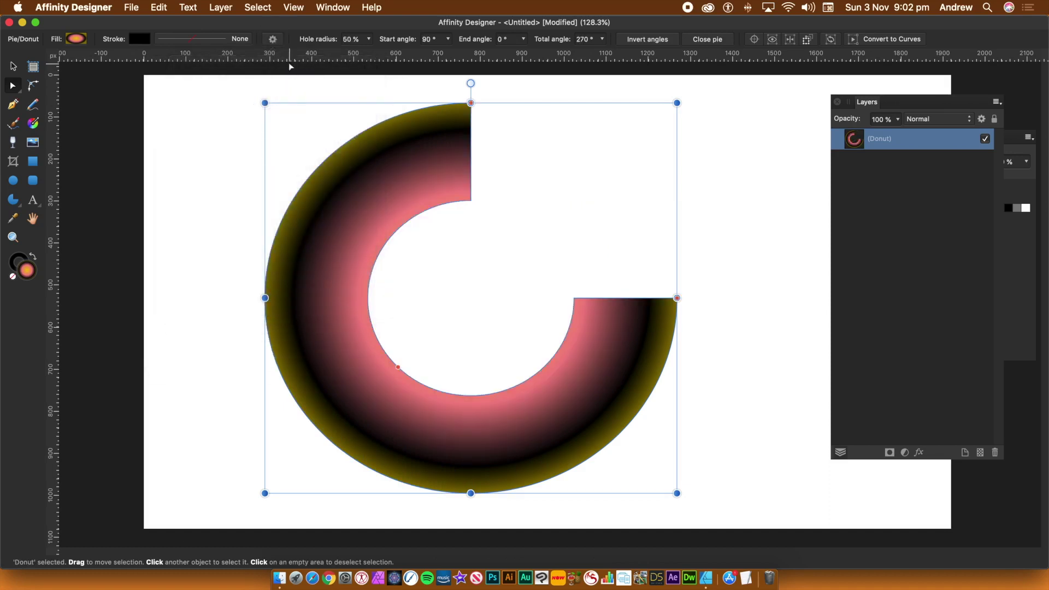
left_click(273, 39)
left_click(336, 101)
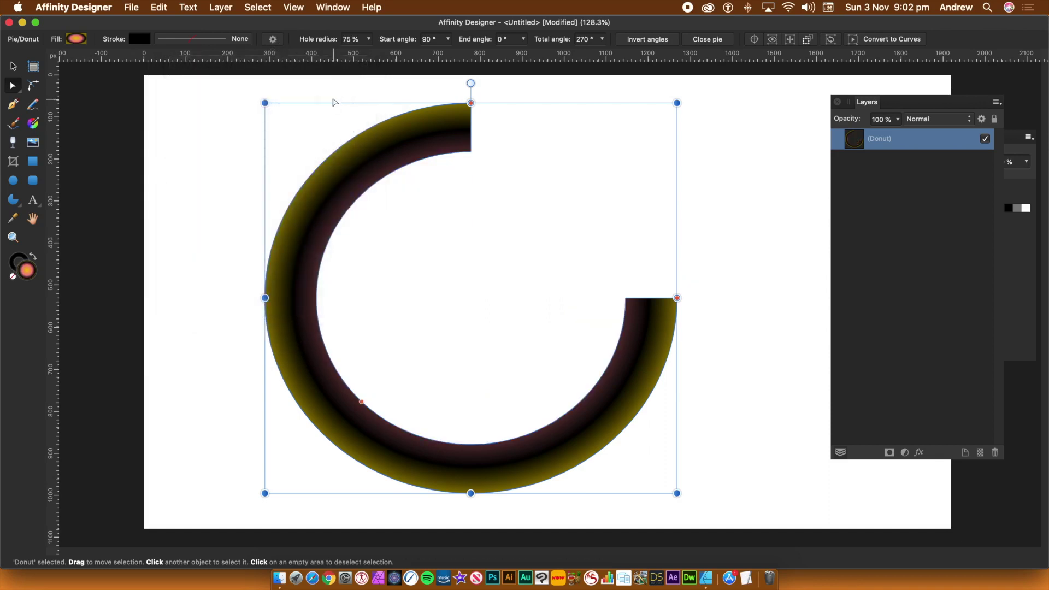
left_click(272, 39)
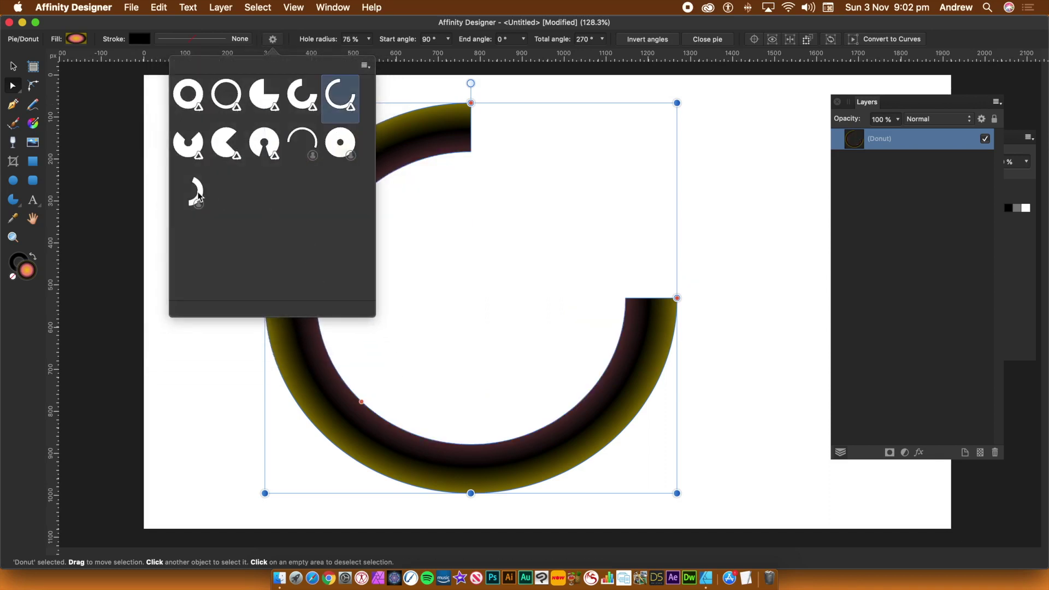
left_click(198, 196)
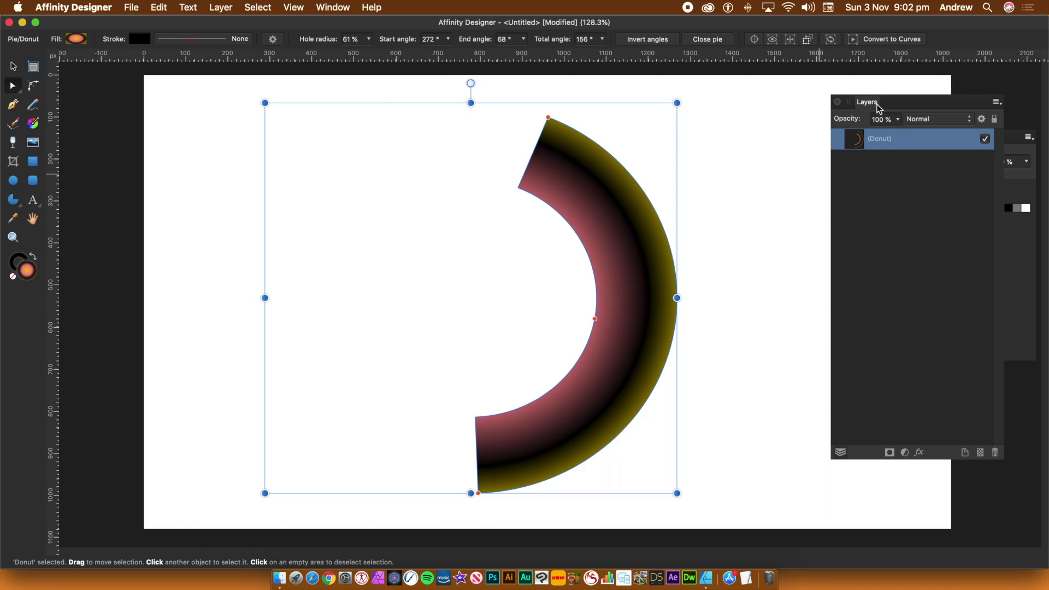
- Give the donut an outer shadow angled down at 270° with a larger blur radius and adjusted opacity
left_click(920, 453)
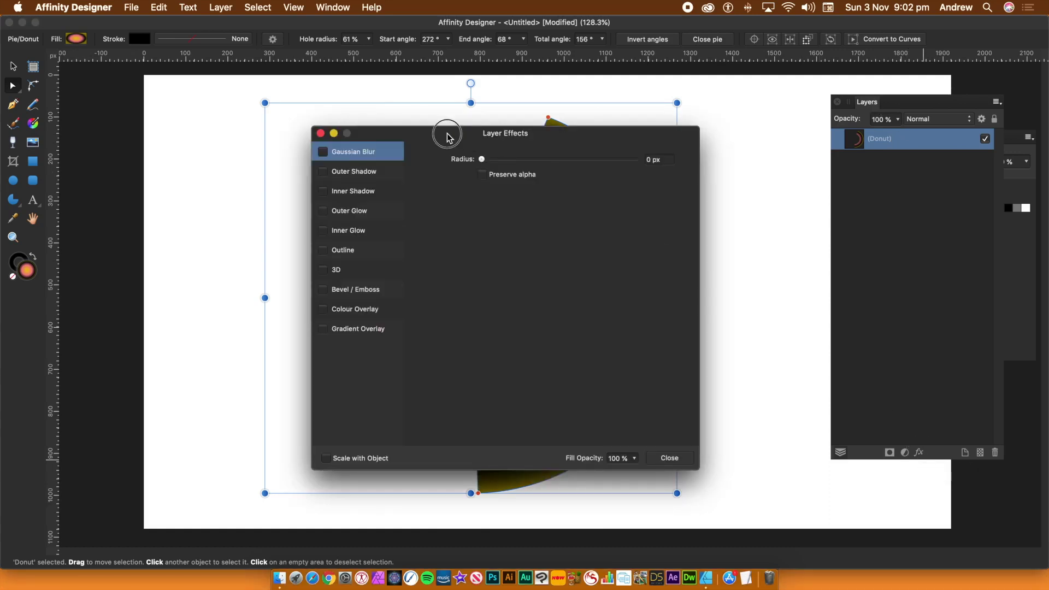
left_click_drag(445, 133, 789, 129)
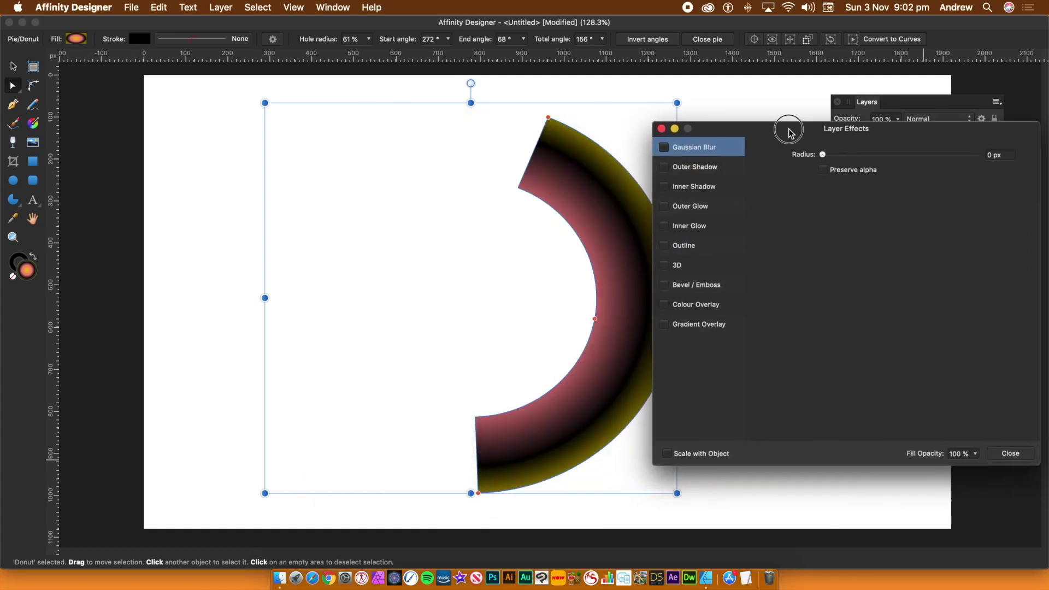
left_click(665, 168)
left_click(701, 168)
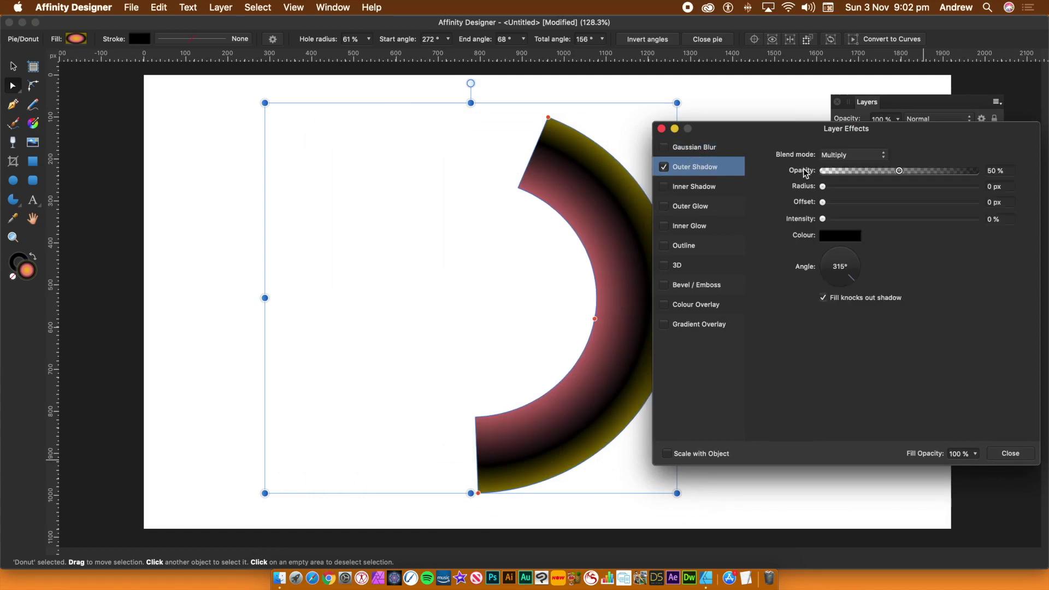
left_click_drag(823, 187, 865, 218)
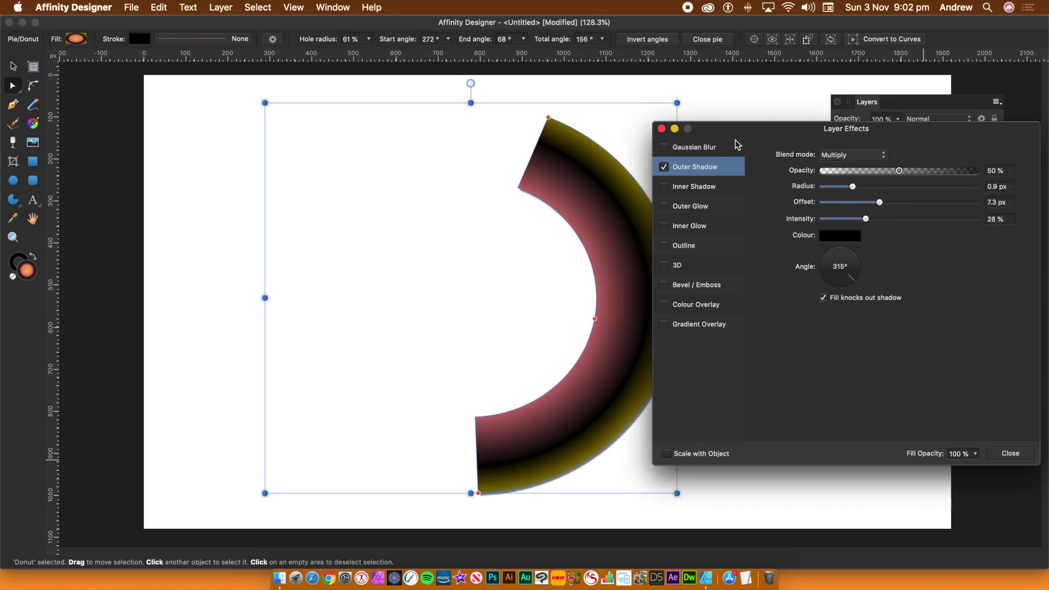
left_click_drag(772, 139, 856, 138)
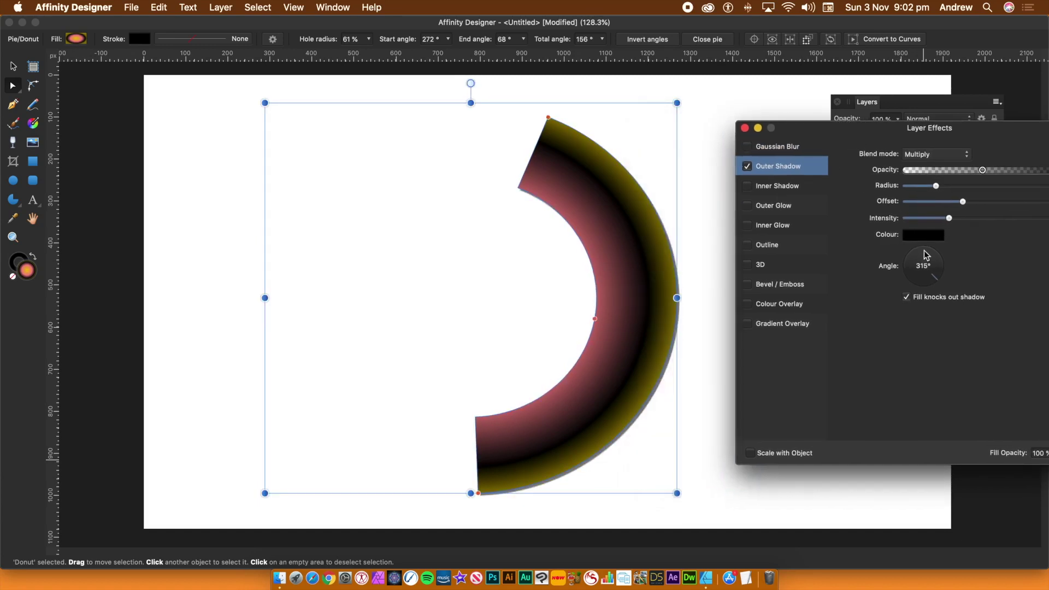
left_click_drag(925, 253, 925, 283)
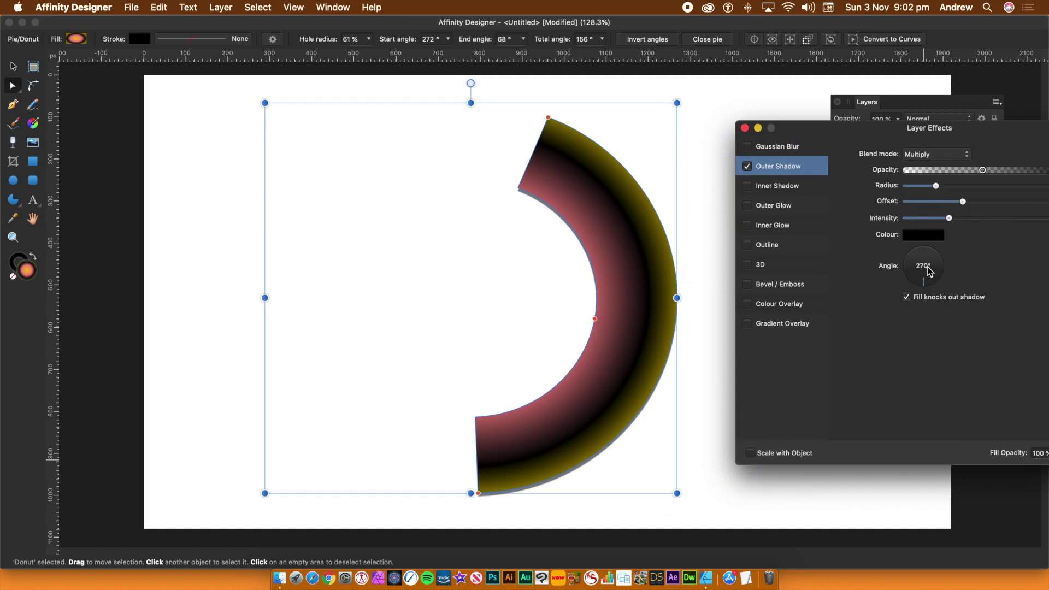
left_click_drag(937, 187, 1047, 201)
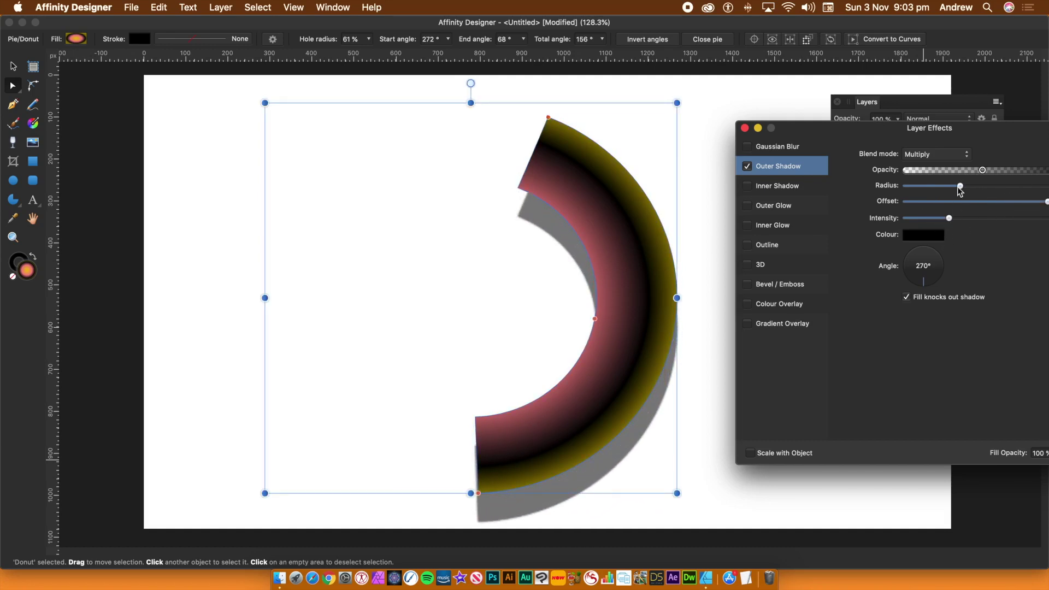
left_click_drag(976, 174, 949, 181)
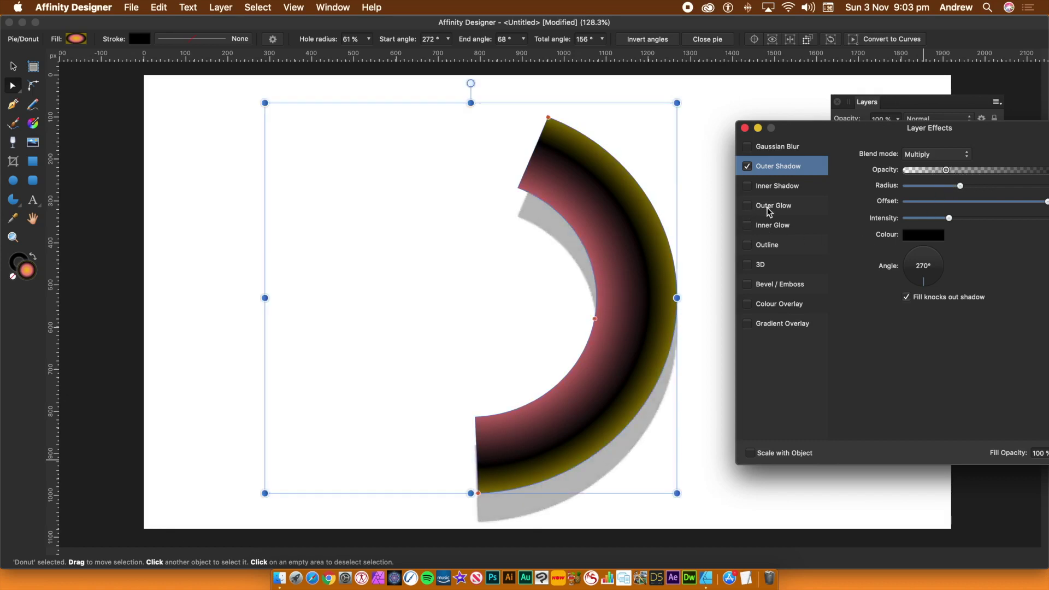
- Enable 3D lighting and a Pillow bevel widened to a 22.5 px radius
left_click(751, 265)
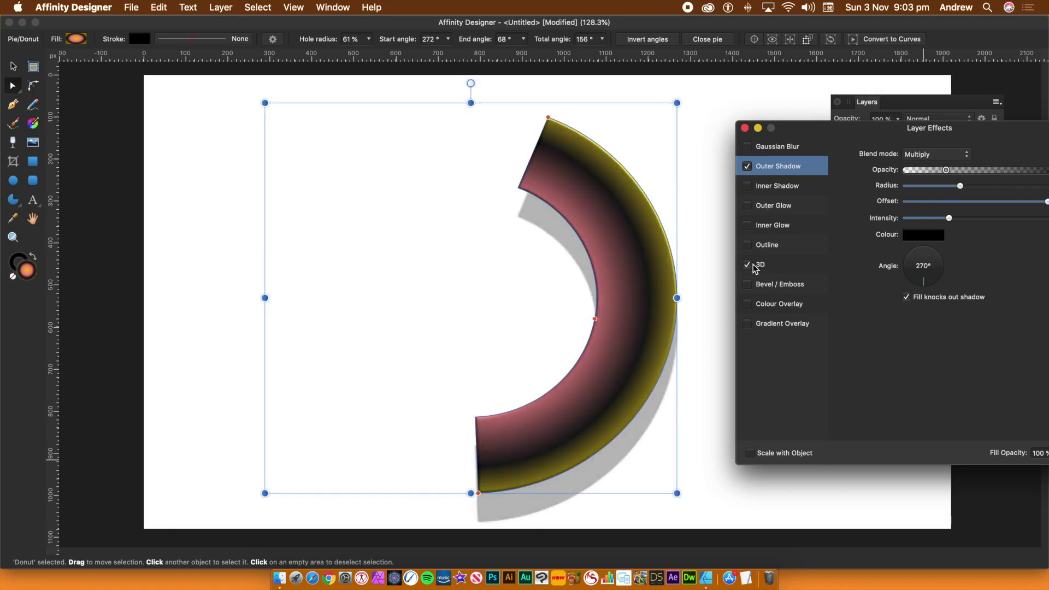
left_click(767, 285)
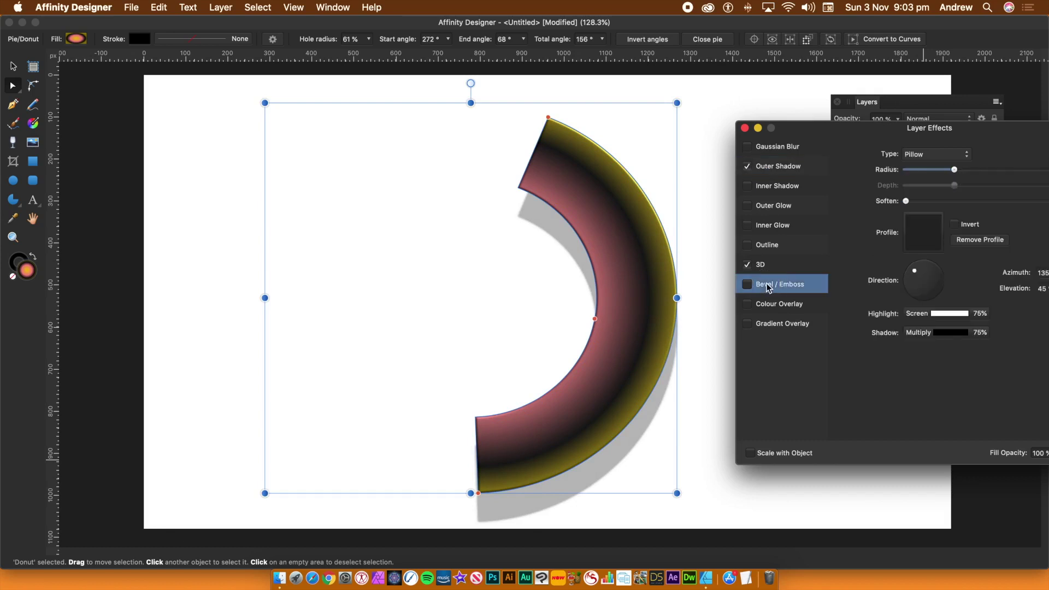
left_click(747, 284)
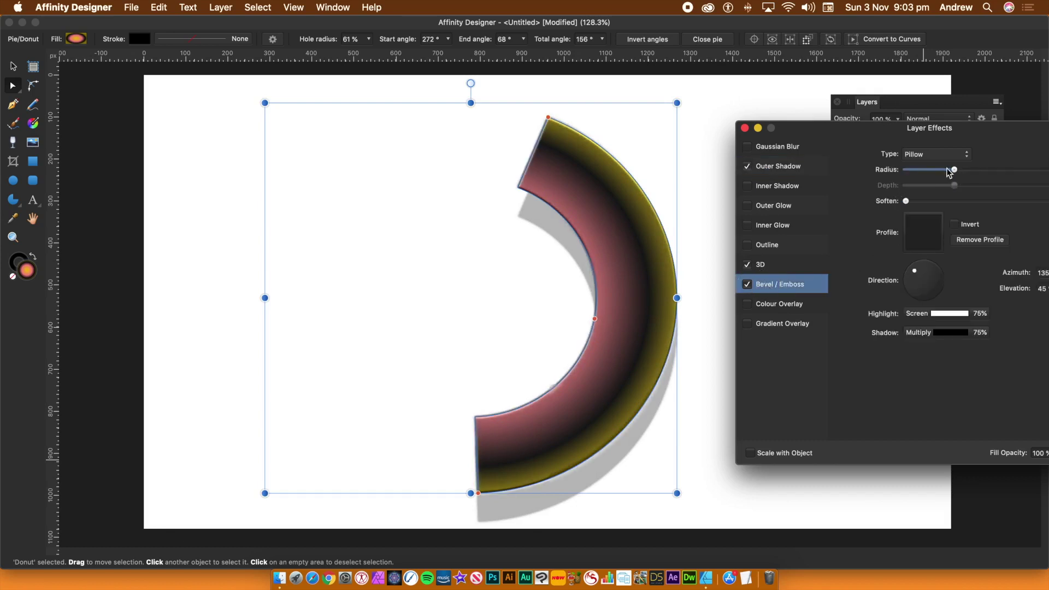
left_click_drag(954, 169, 993, 169)
left_click_drag(918, 133, 777, 133)
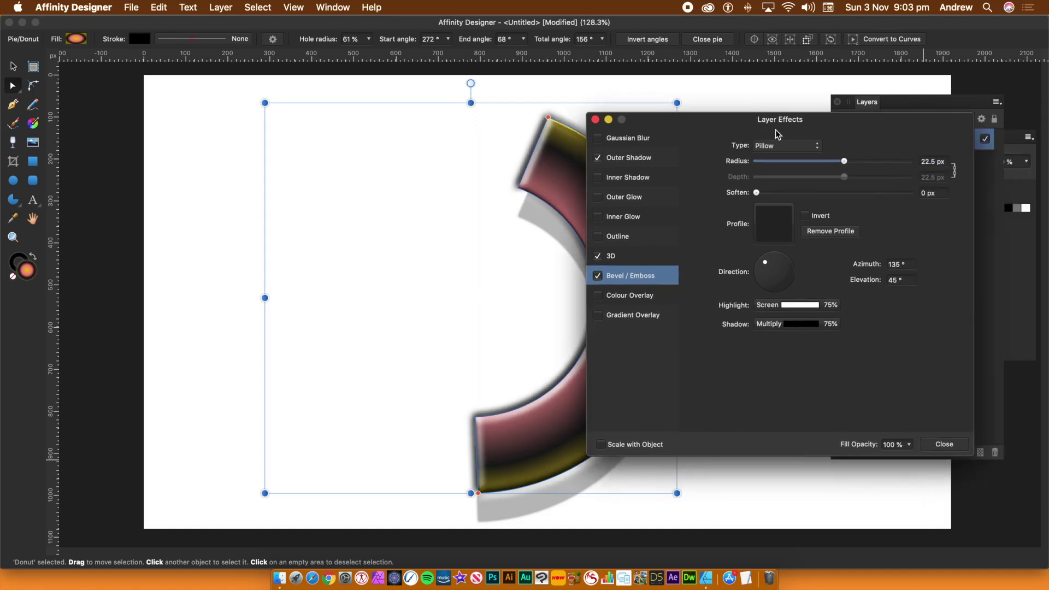
left_click(944, 444)
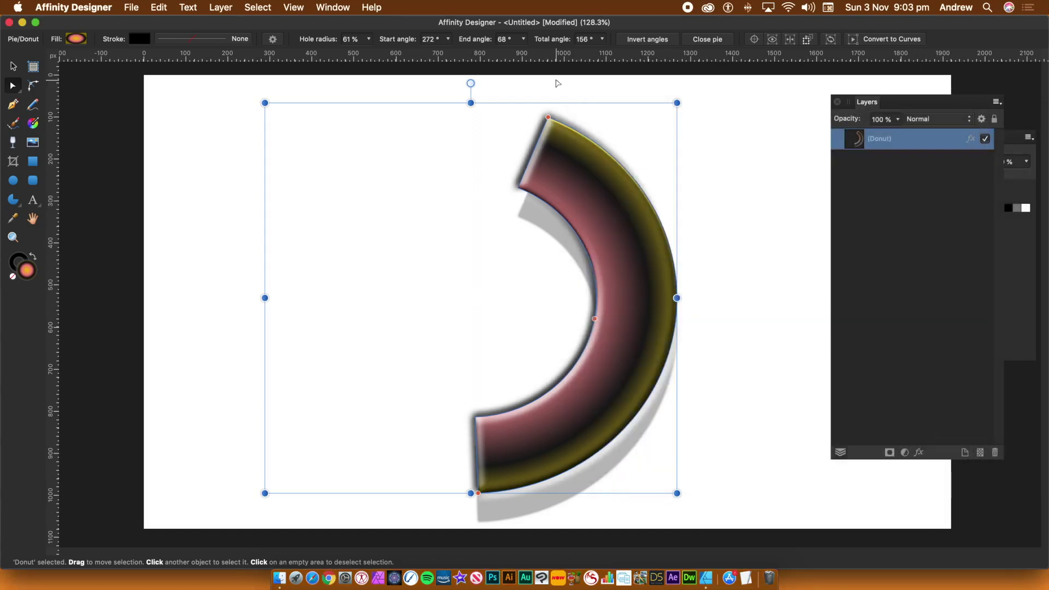
- Set the arc's end angle to 167° and reduce the hole radius to 29%
left_click(521, 42)
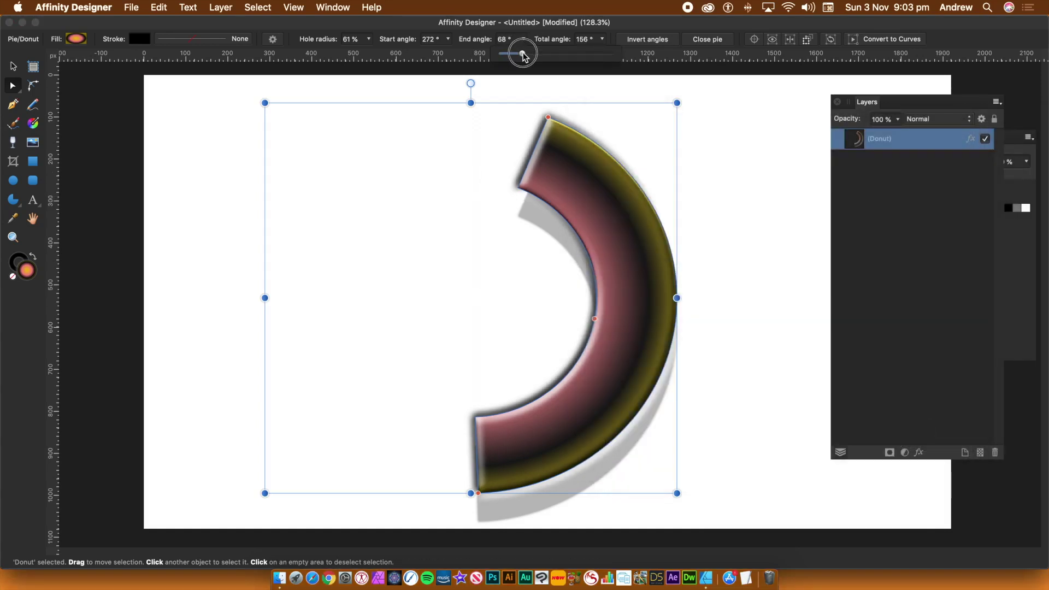
left_click_drag(521, 53, 551, 64)
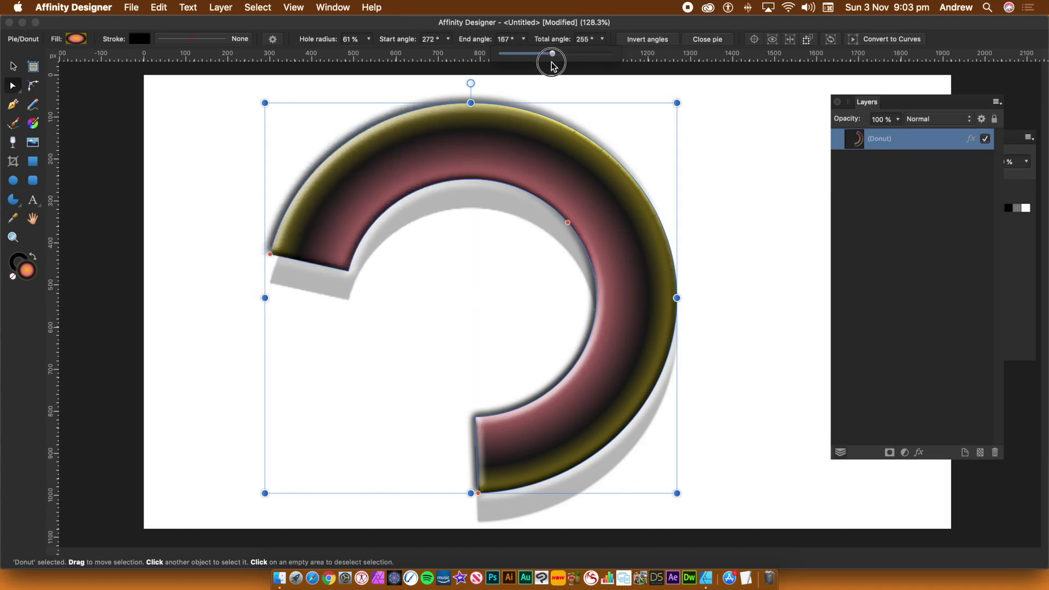
left_click(369, 39)
left_click_drag(372, 55, 333, 53)
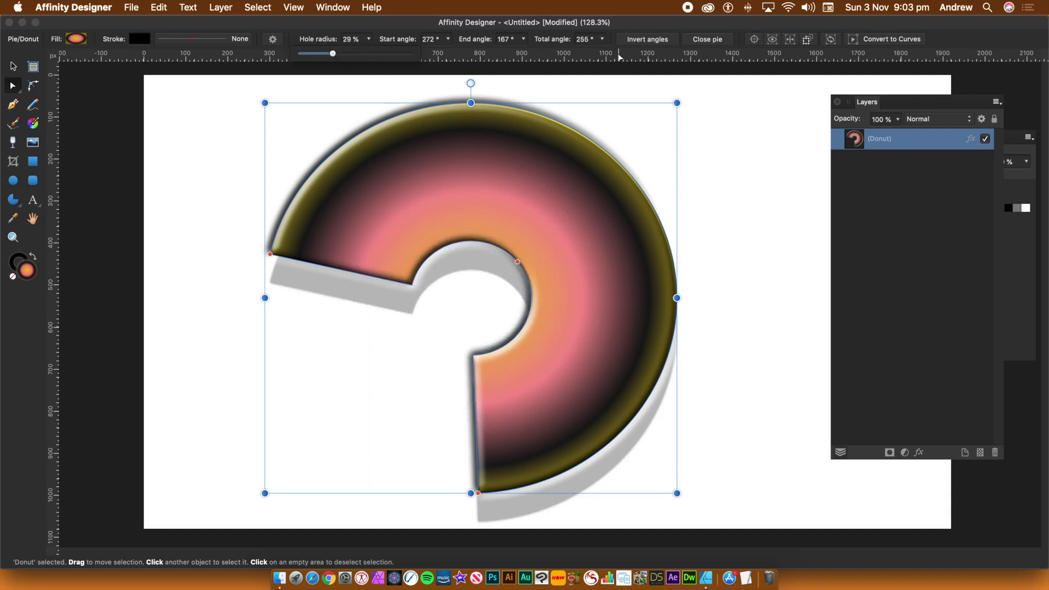